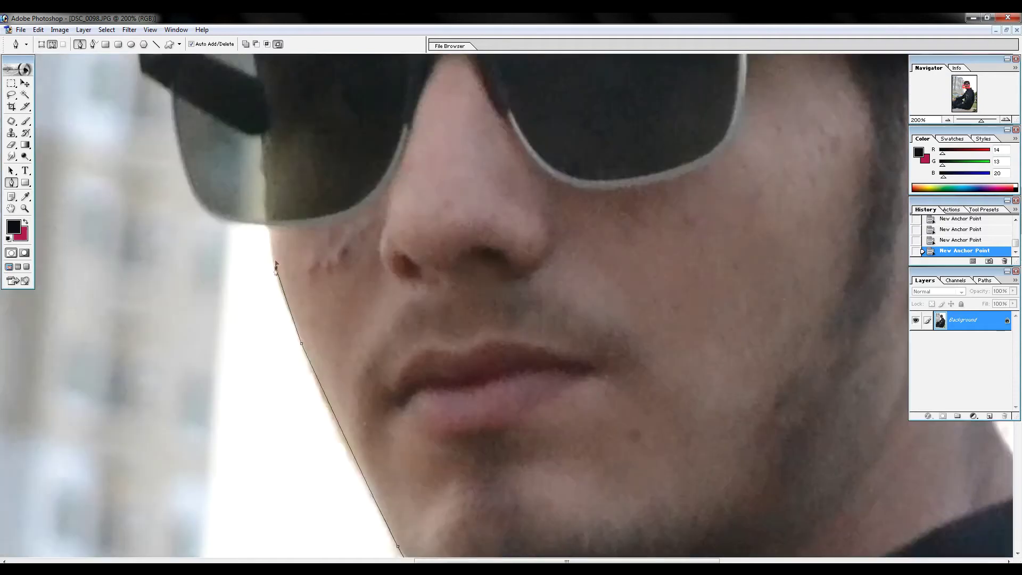
Step: Extend the Pen-tool outline along the man's hair edge up to the sunglasses
drag(277, 266, 366, 482)
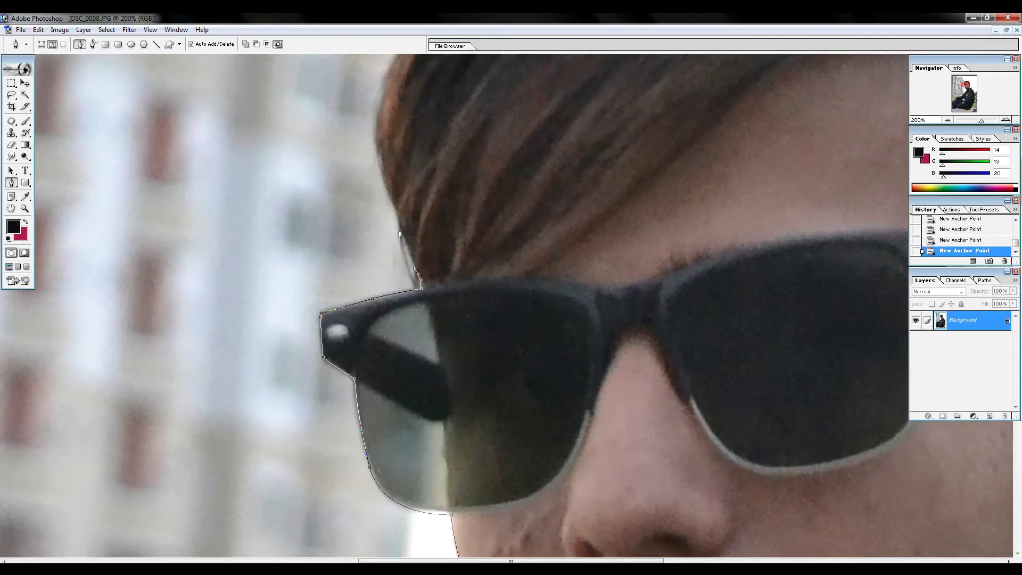
drag(400, 234, 377, 488)
click(355, 368)
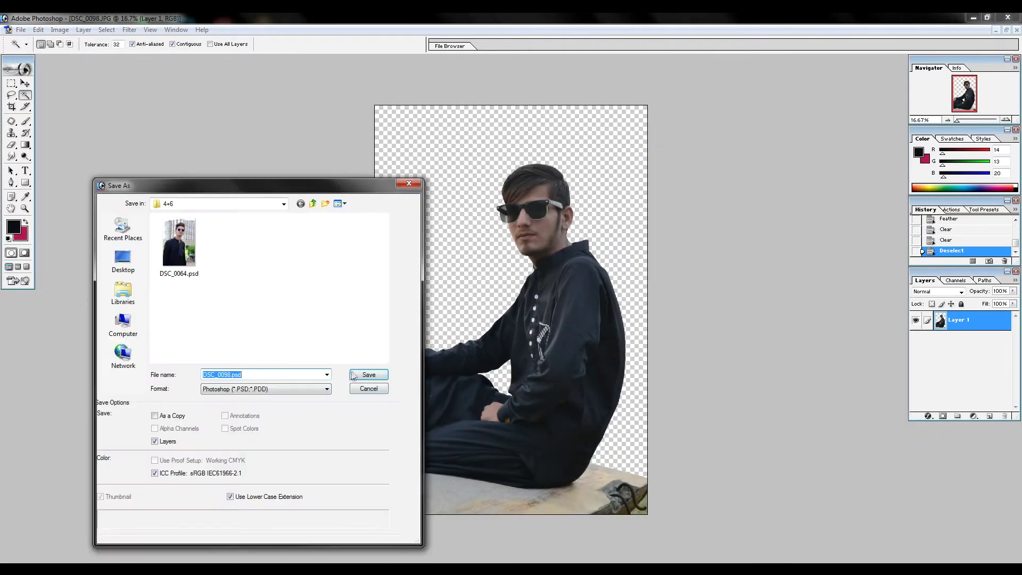
Step: Save the cut-out as DSC_0098.psd and zoom in close on the face for cloning
click(352, 375)
key(ctrl+plus)
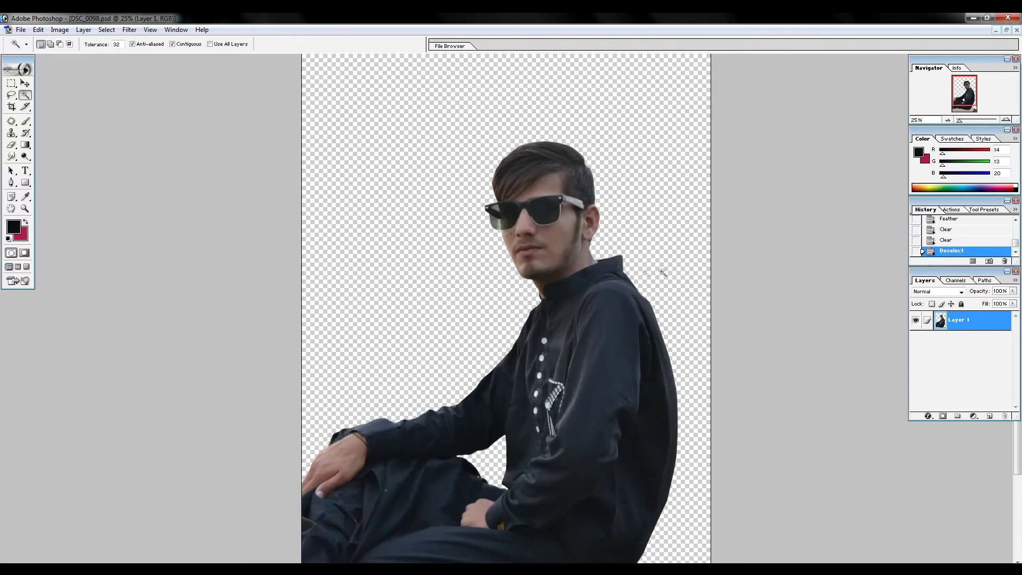
key(s)
key(ctrl+plus)
key(ctrl+plus)
key(ctrl+plus)
key(ctrl+plus)
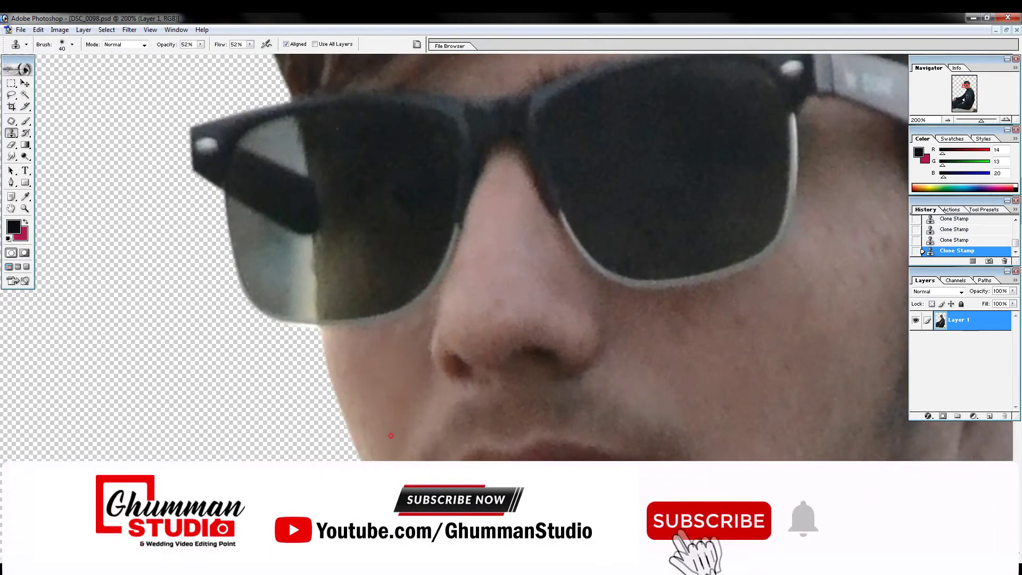
Step: Zoom in on the cheek beside the sunglasses to clone-stamp the skin
scroll(391, 435, up, 5)
scroll(455, 334, right, 2)
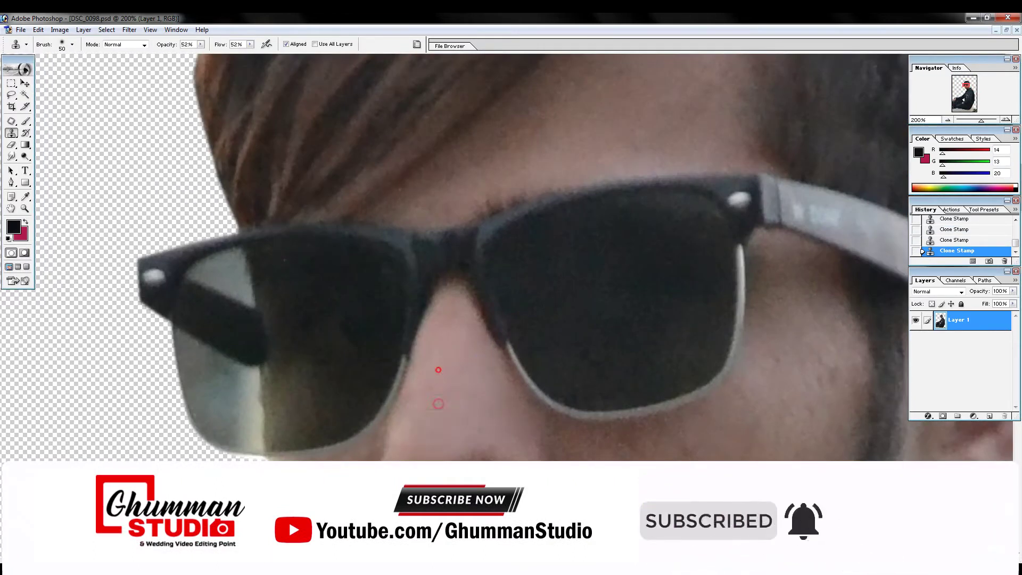
scroll(438, 403, up, 5)
scroll(438, 403, right, 2)
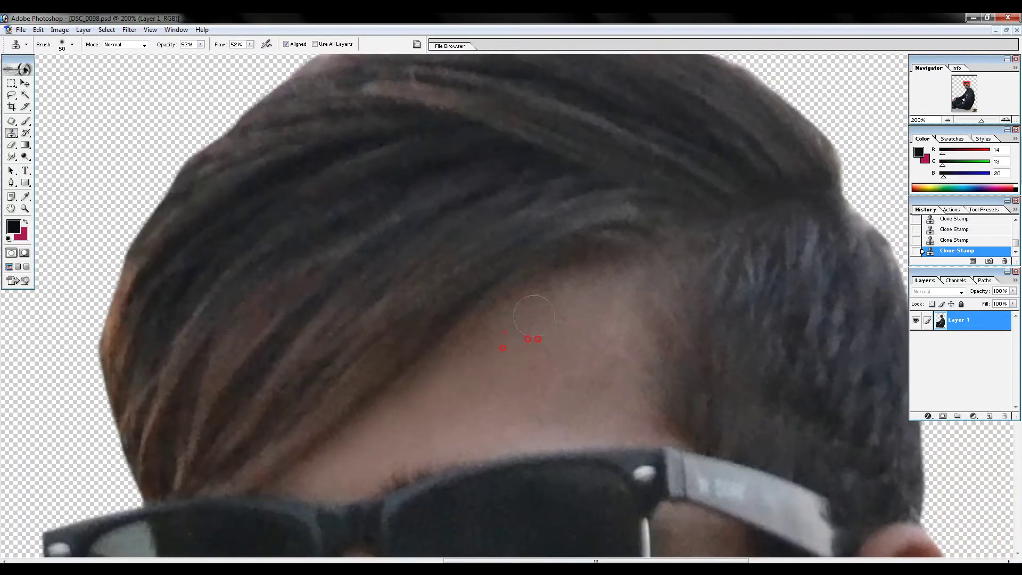
key(ctrl+0)
key(ctrl+plus)
key(ctrl+plus)
key(ctrl+plus)
key(ctrl+plus)
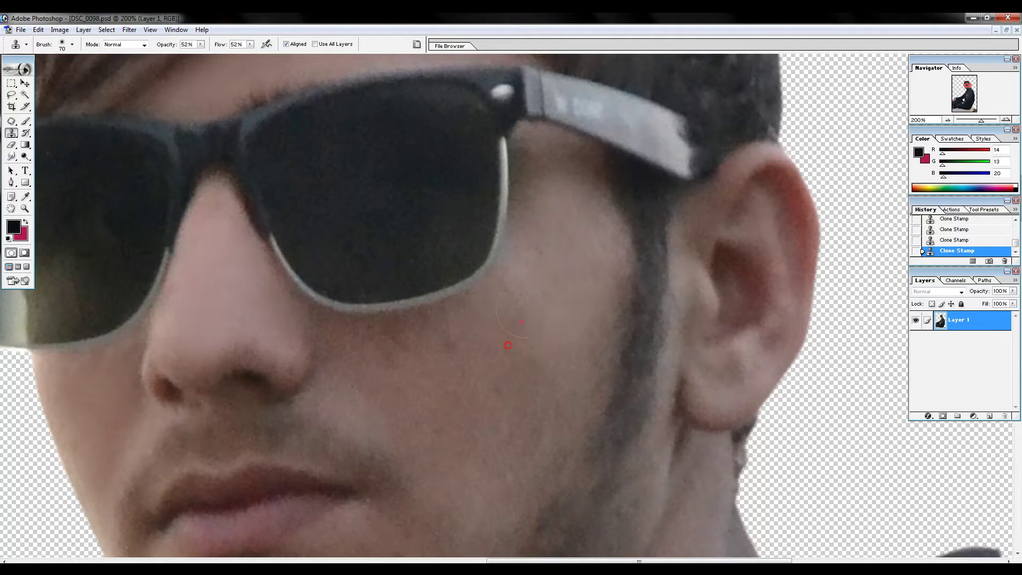
Step: Retouch the lips, chin, neck and ear with close-up Clone Stamp work
scroll(535, 407, down, 3)
scroll(461, 367, left, 1)
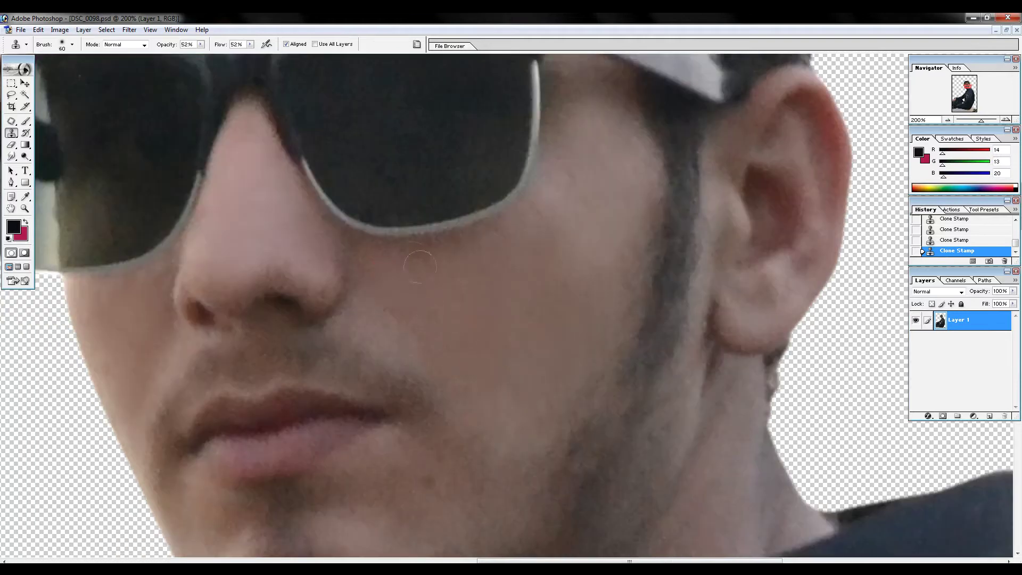
key(ctrl+minus)
key(ctrl+plus)
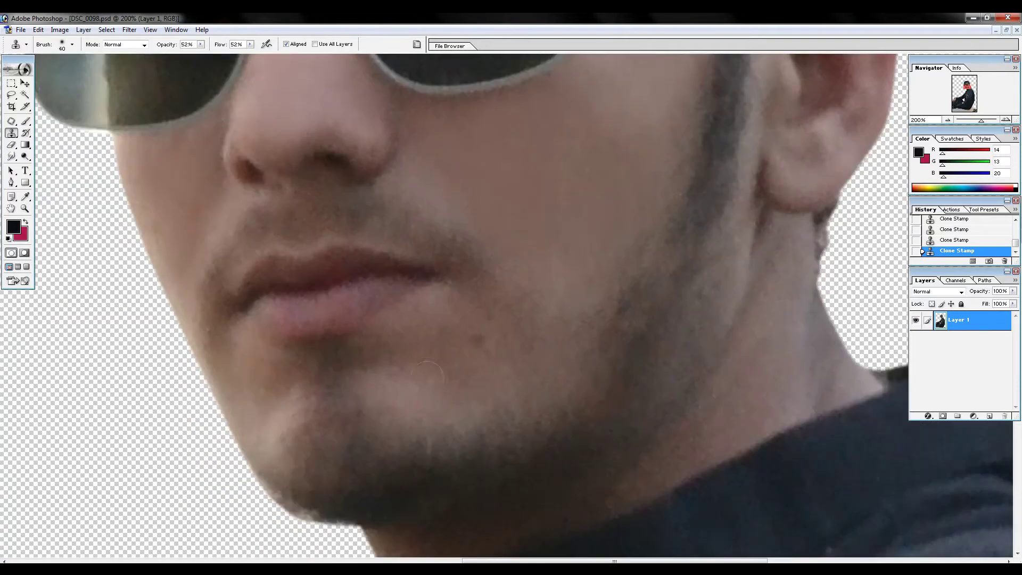
key(ctrl+minus)
key(ctrl+minus)
key(ctrl+minus)
key(ctrl+plus)
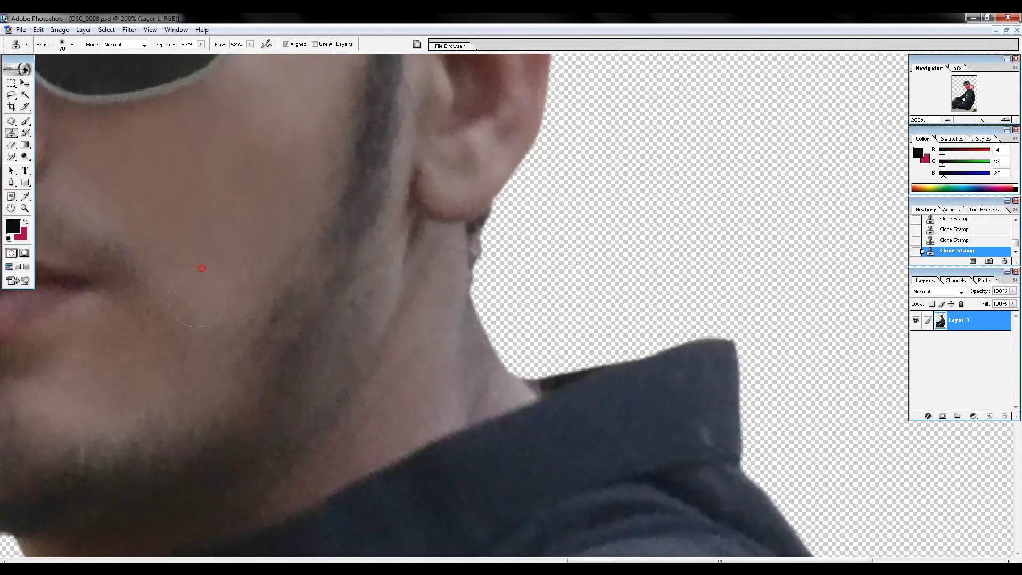
Step: Set the clone brush size to 70 and save over DSC_0098.psd
key(ctrl+0)
key(bracketright)
key(ctrl+shift+s)
key(Return)
key(Return)
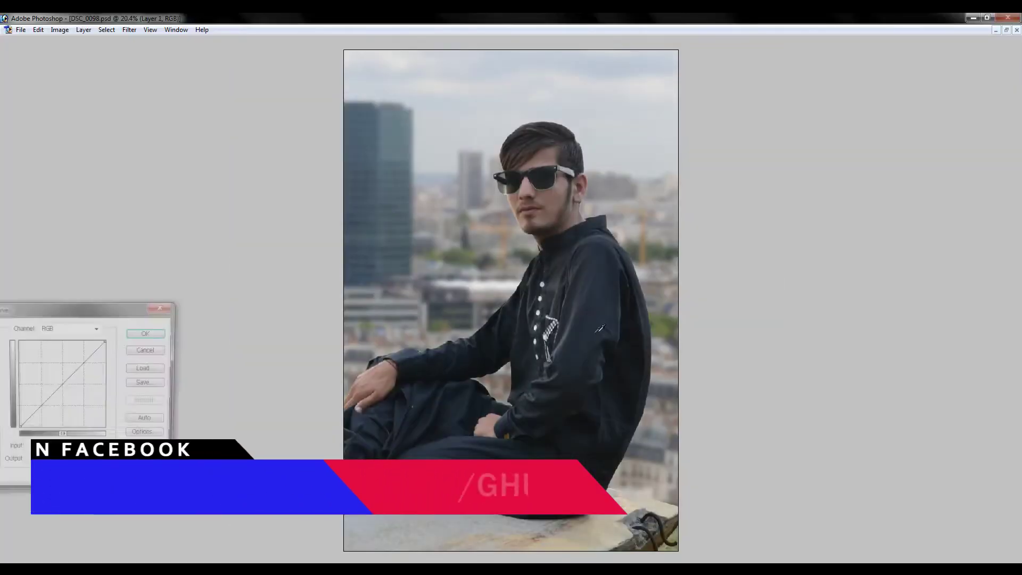
Step: Apply the brightening Curves, then deepen Selective Color Blacks with Black +3
click(148, 332)
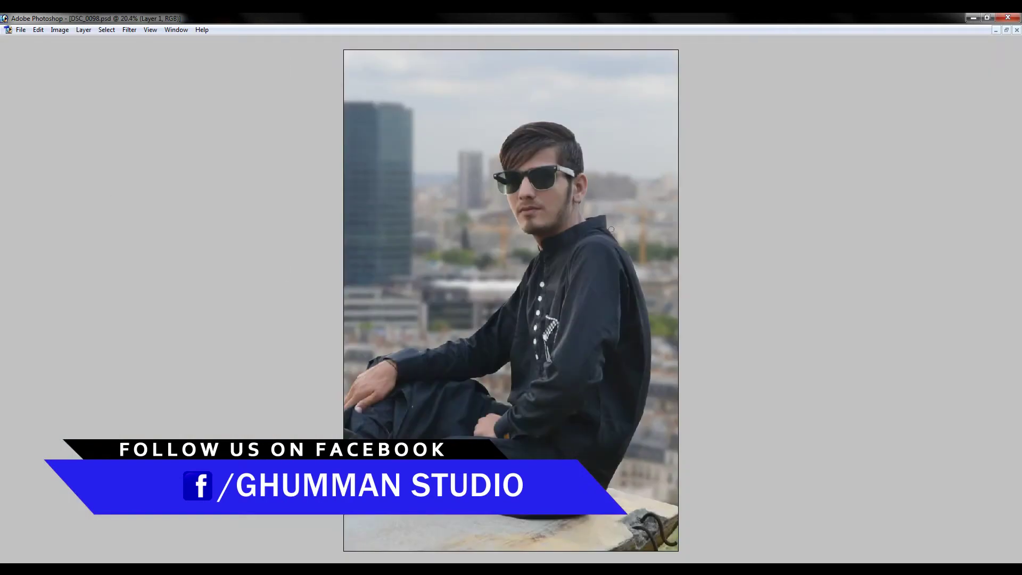
click(184, 225)
drag(182, 323, 183, 324)
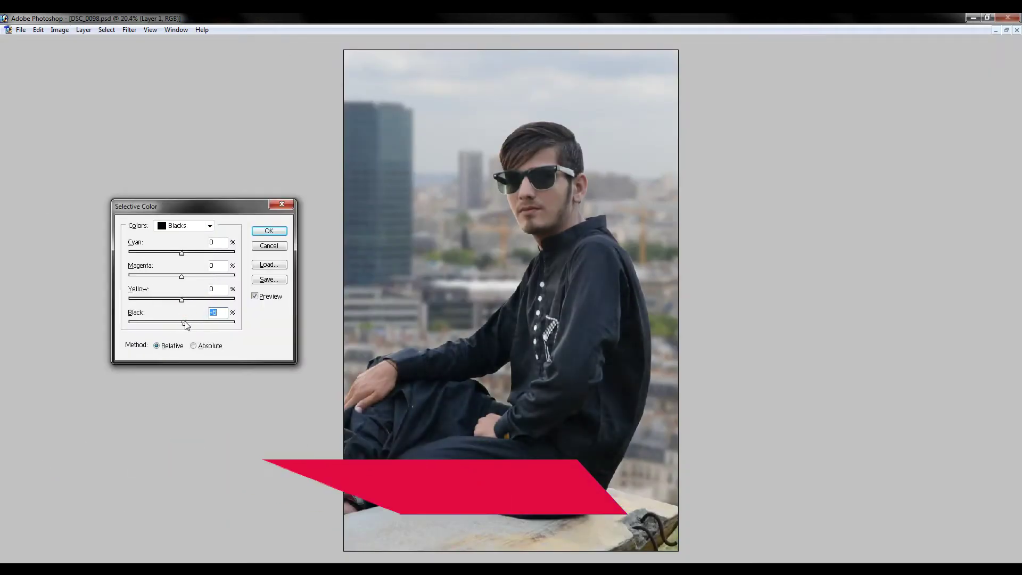
key(Return)
Step: Boost saturation to about +32 with Hue/Saturation, then select Layer 2
key(ctrl+plus)
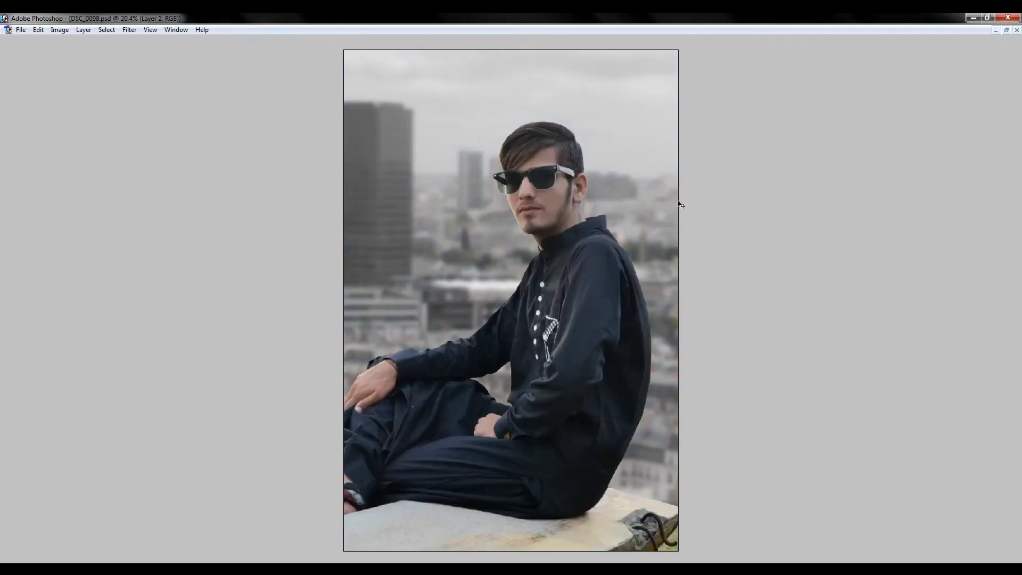
key(ctrl+u)
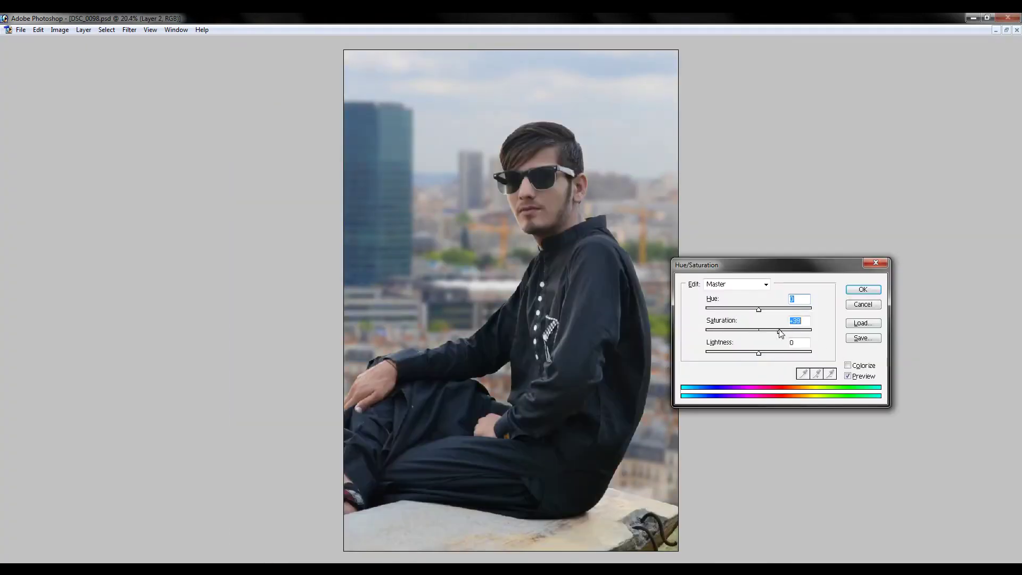
key(Return)
click(648, 198)
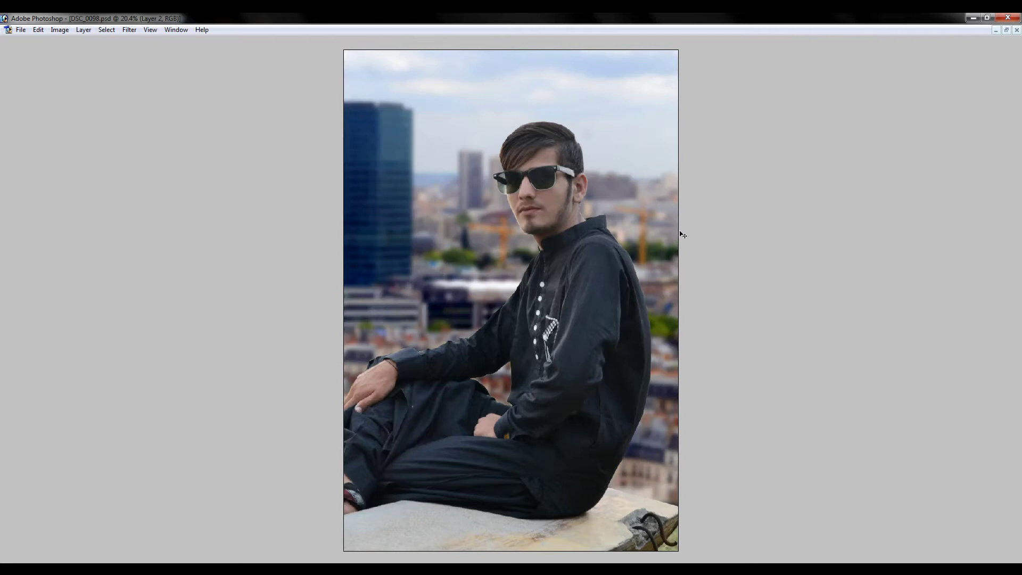
Step: Tone down the cheek strip with Selective Color on Whites, Black +100
scroll(534, 279, up, 2)
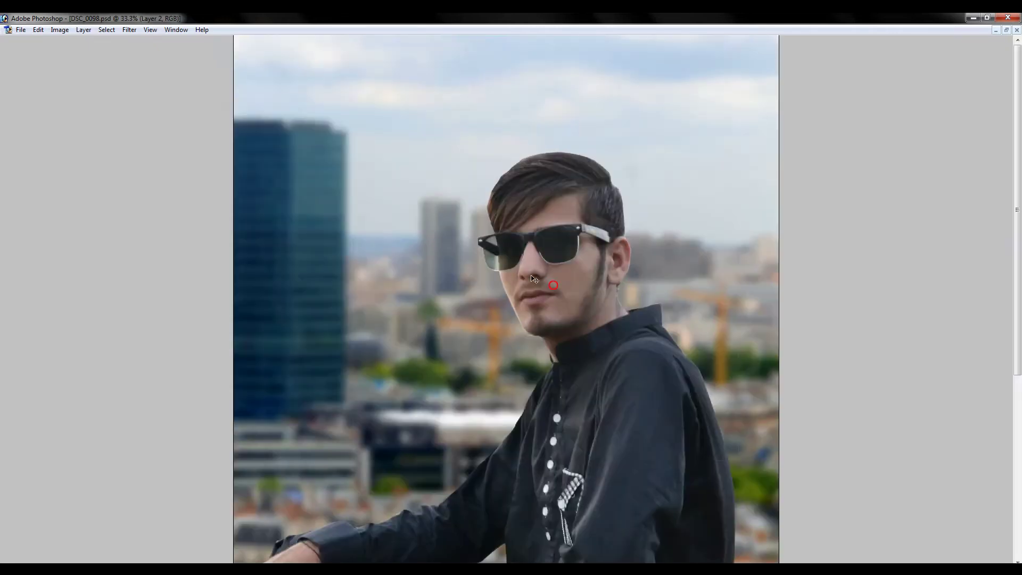
scroll(534, 279, up, 3)
scroll(480, 256, up, 1)
scroll(425, 232, down, 1)
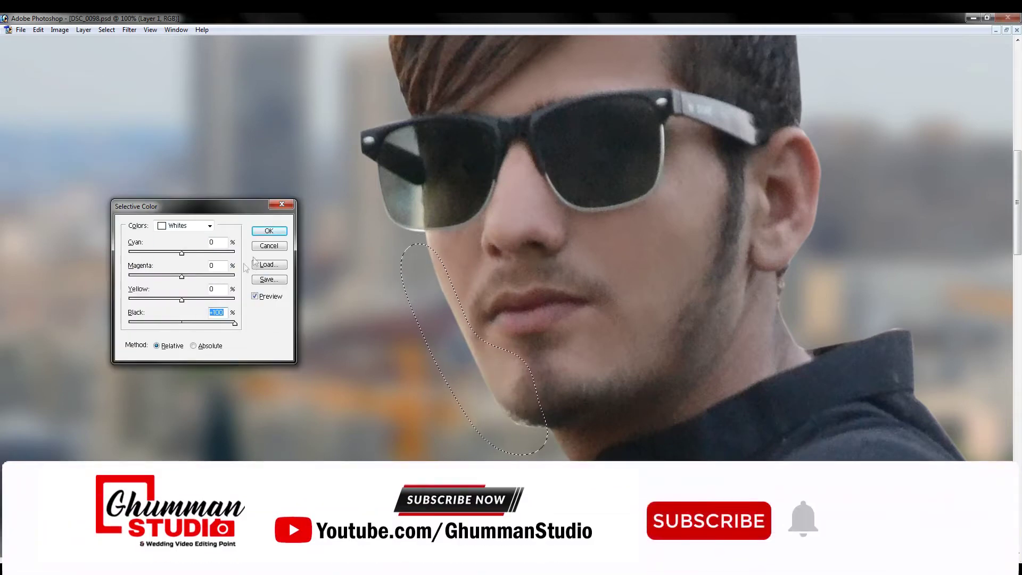
key(Return)
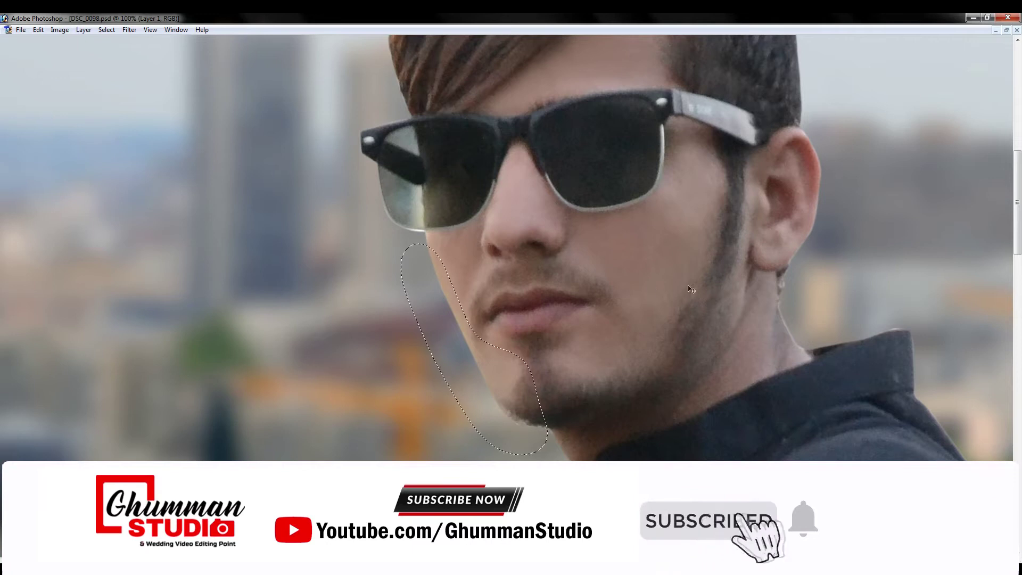
Step: Shift the cheek strip's highlights along yellow–blue with Color Balance
key(ctrl+b)
click(850, 230)
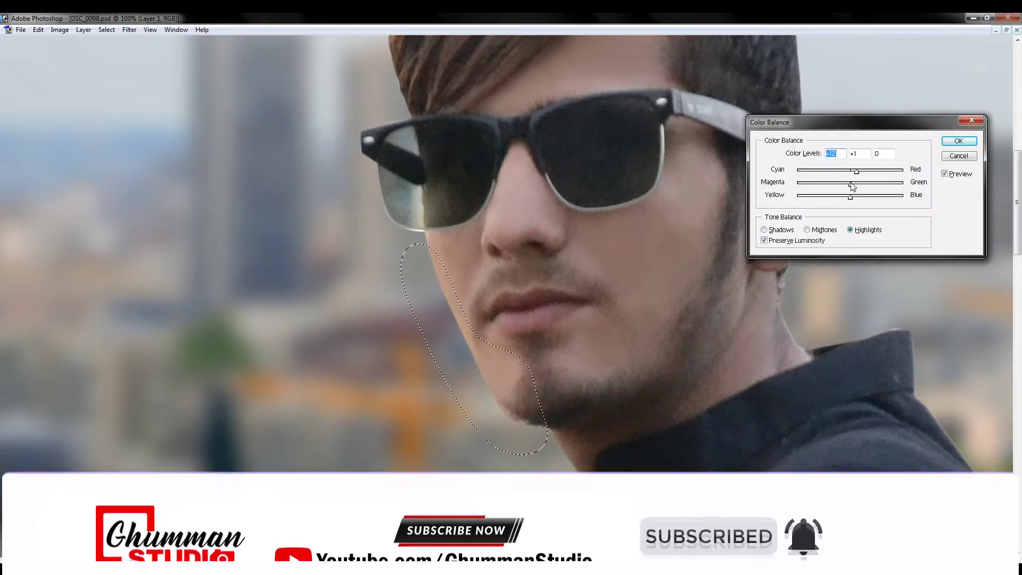
drag(850, 197, 844, 196)
click(959, 140)
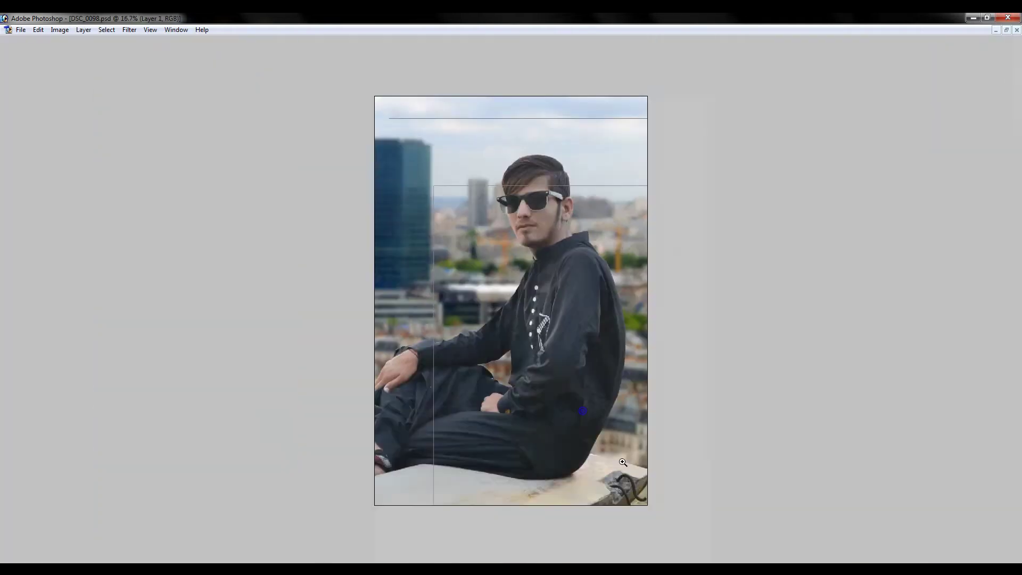
Step: Duplicate the grey wall patch, move it up-right, and transform its top edge to blend
click(623, 462)
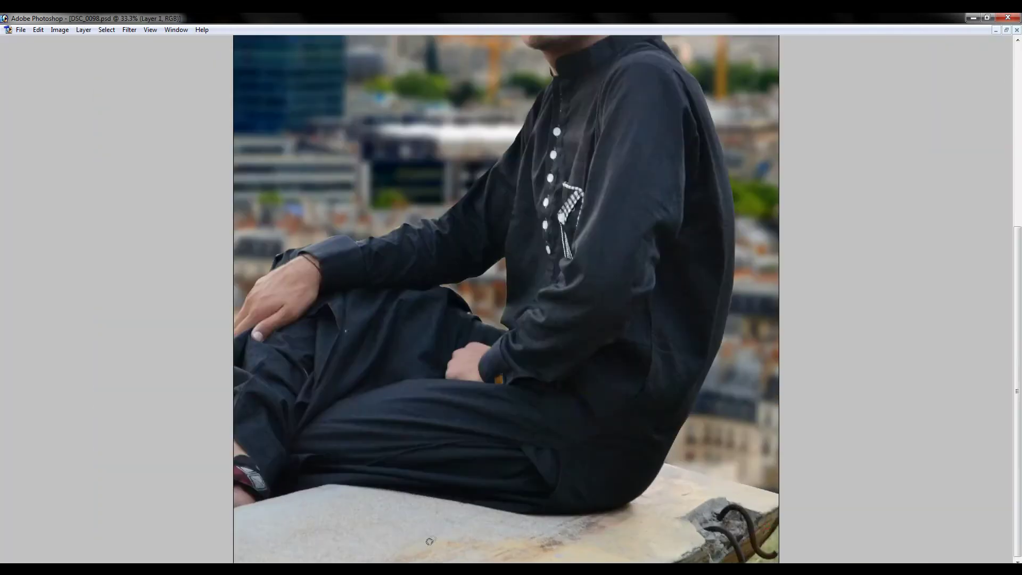
key(ctrl+j)
drag(599, 540, 792, 520)
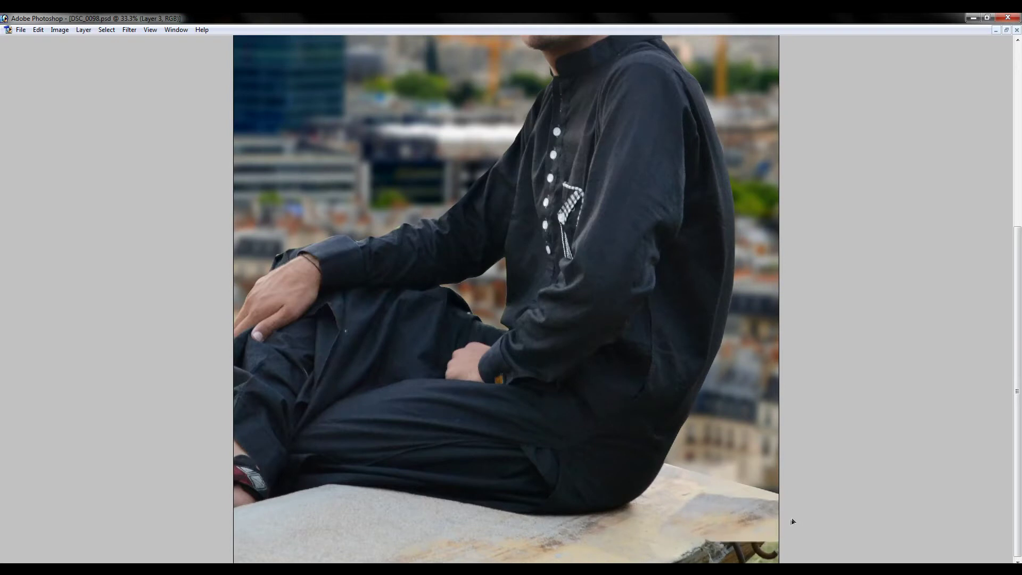
key(ctrl+t)
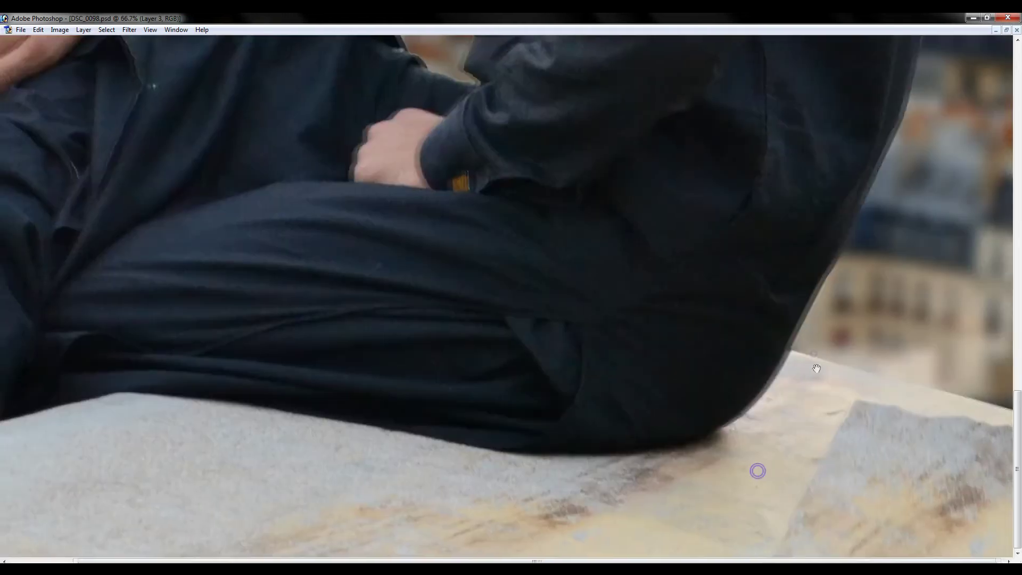
drag(859, 497, 856, 498)
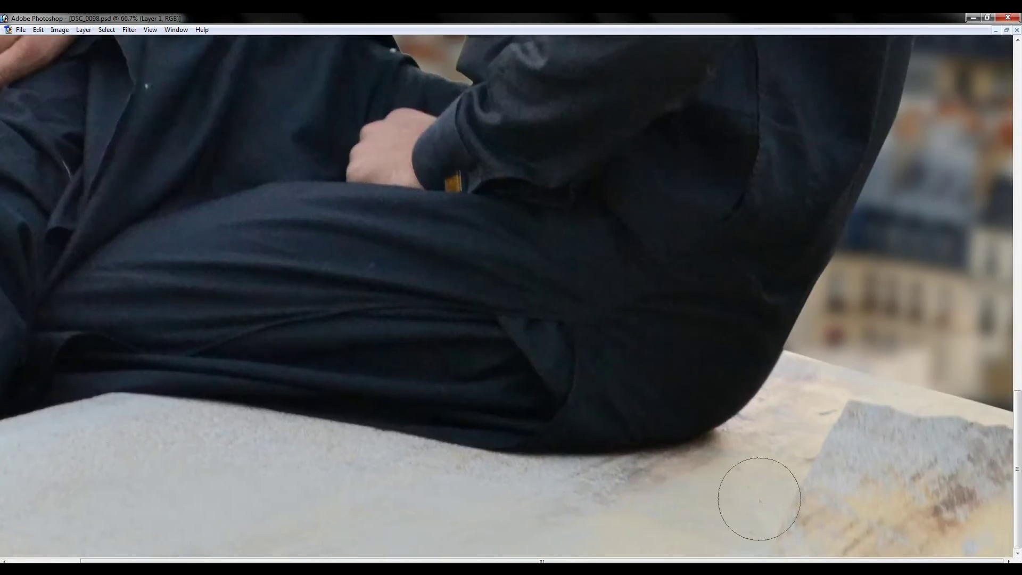
drag(985, 432, 894, 425)
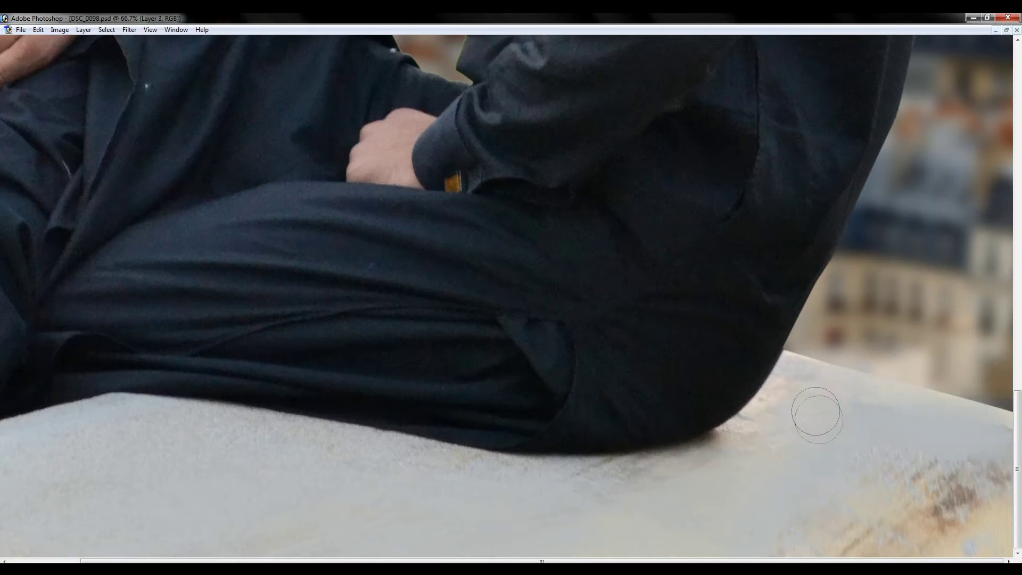
Step: Switch to Layer 1 and zoom in closely on the man's face
key(ctrl+minus)
key(ctrl+minus)
key(ctrl+0)
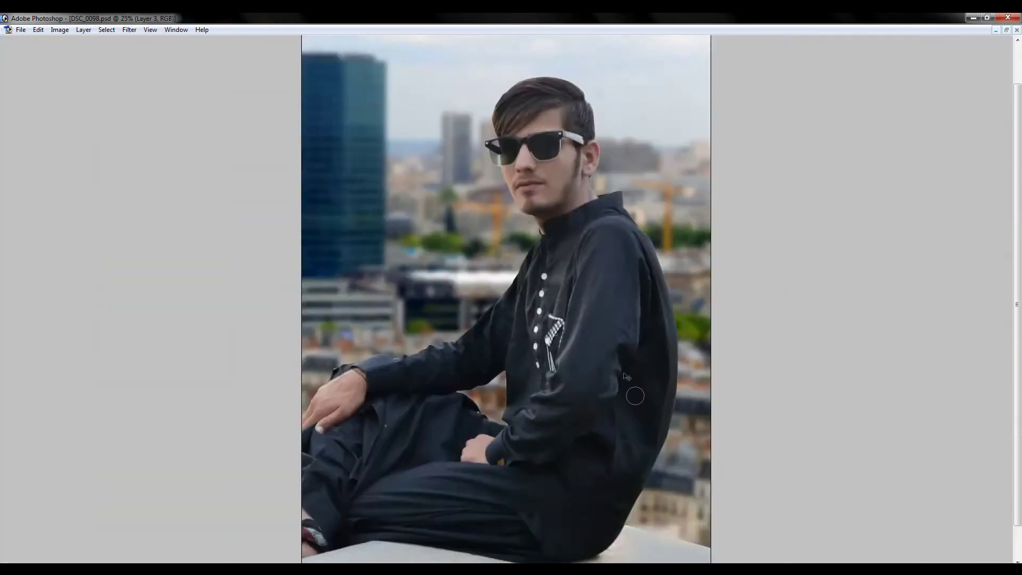
key(ctrl+minus)
right_click(634, 490)
key(ctrl+plus)
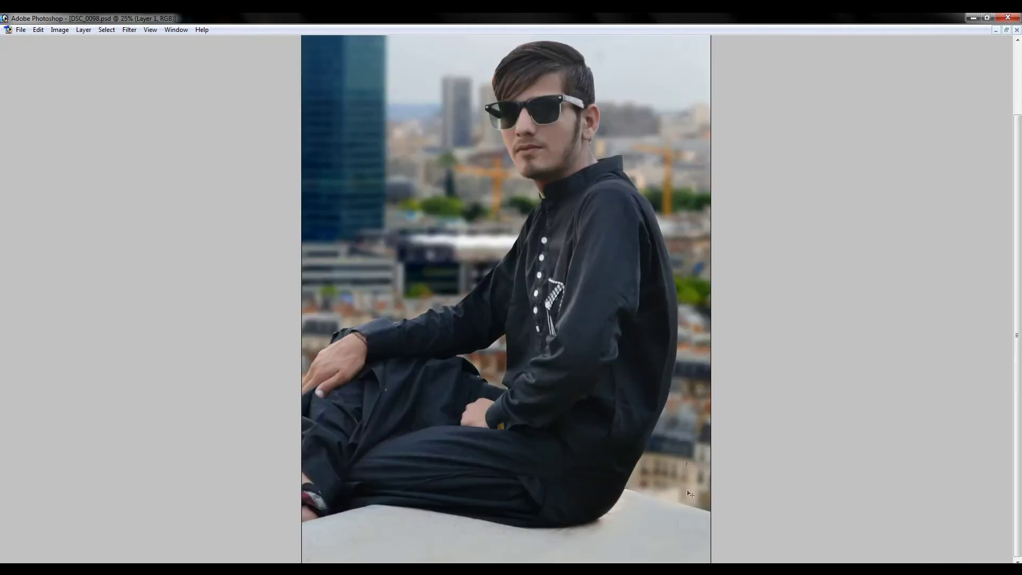
key(ctrl+plus)
key(ctrl+plus)
key(ctrl+plus)
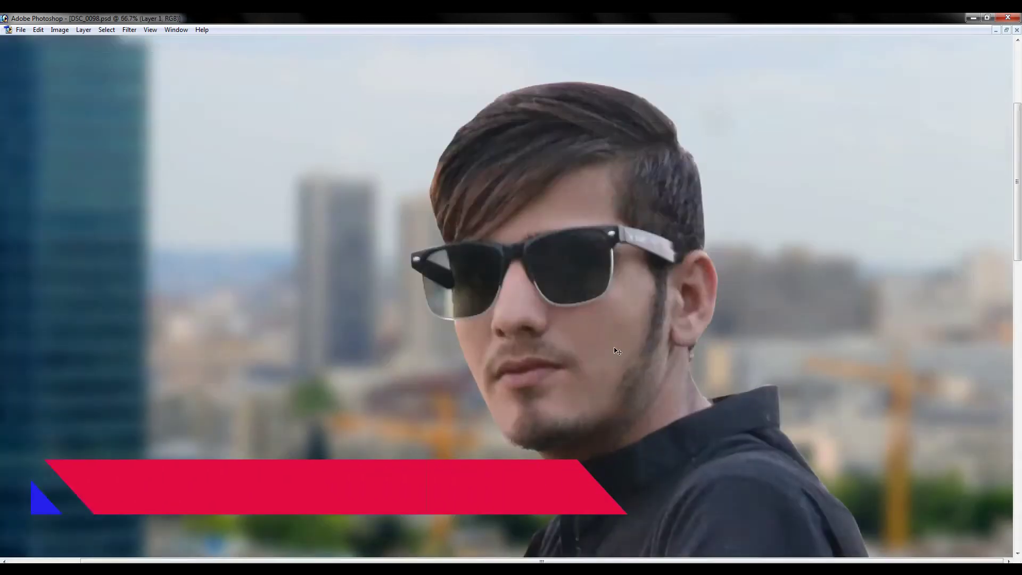
key(ctrl+plus)
Step: Select the face and ear for airbrushing, then pick a dark shirt paint colour
drag(745, 373, 722, 254)
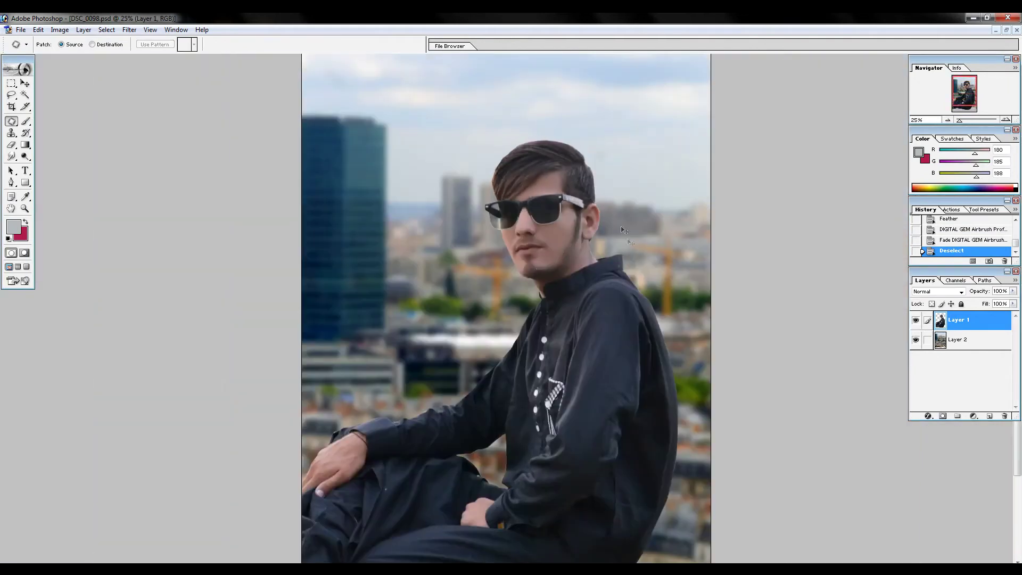
key(ctrl+plus)
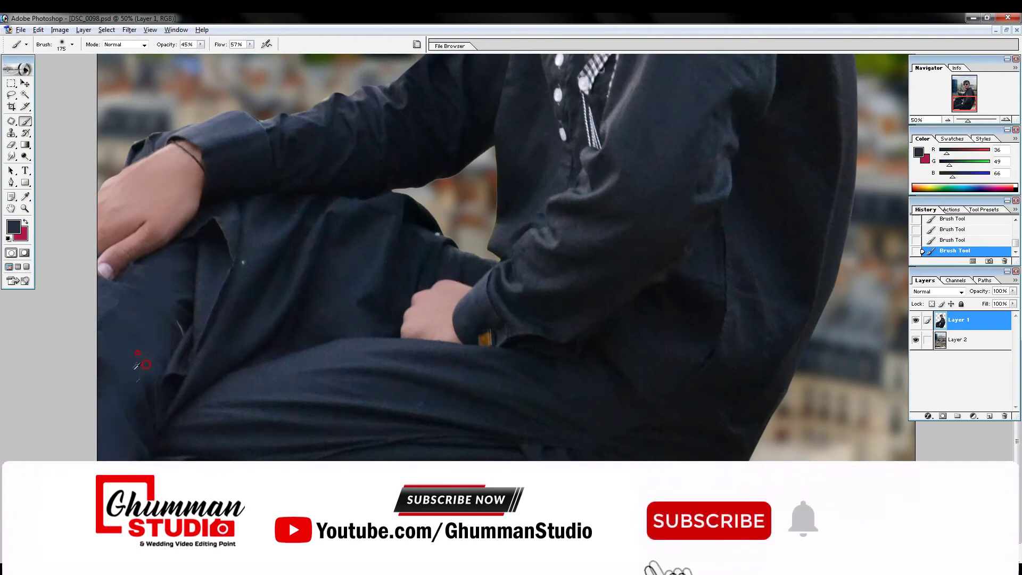
alt+click(293, 378)
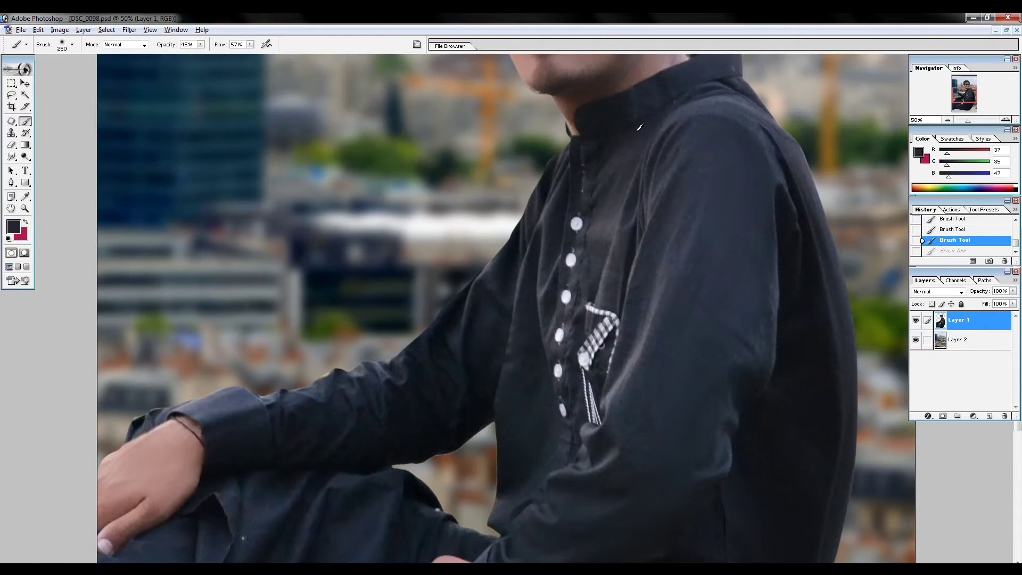
Step: Darken the chest, feather the body selection, and apply Kodak DIGITAL GEM Airbrush
drag(639, 127, 623, 288)
key(ctrl+minus)
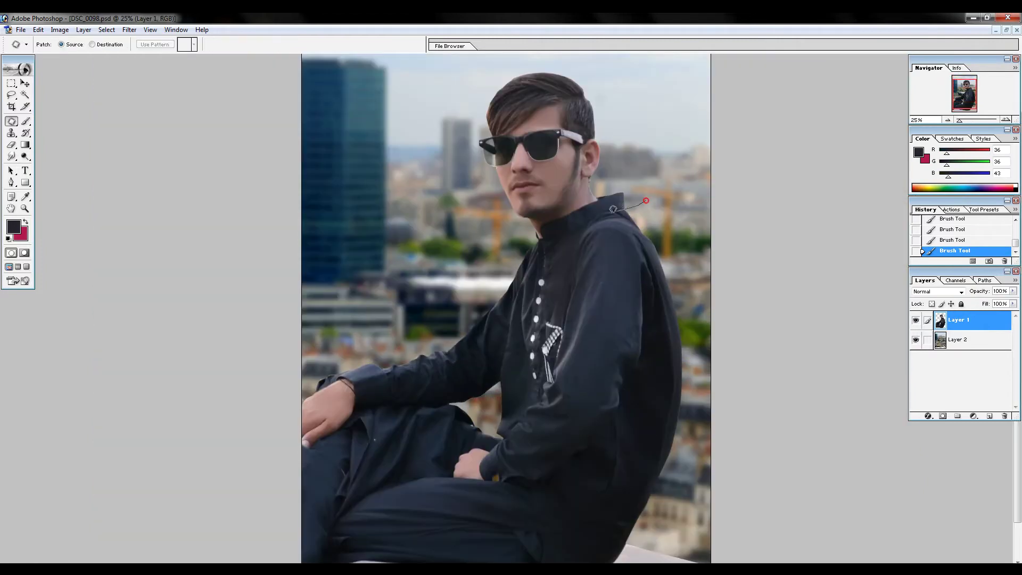
scroll(724, 487, down, 2)
key(ctrl+alt+d)
key(Return)
click(129, 29)
click(393, 277)
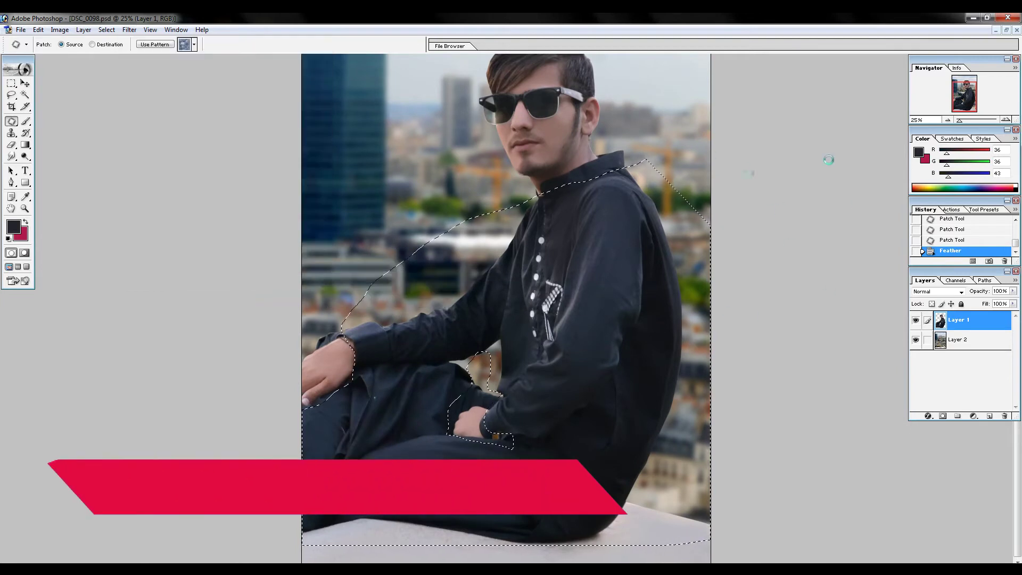
key(Return)
key(ctrl+0)
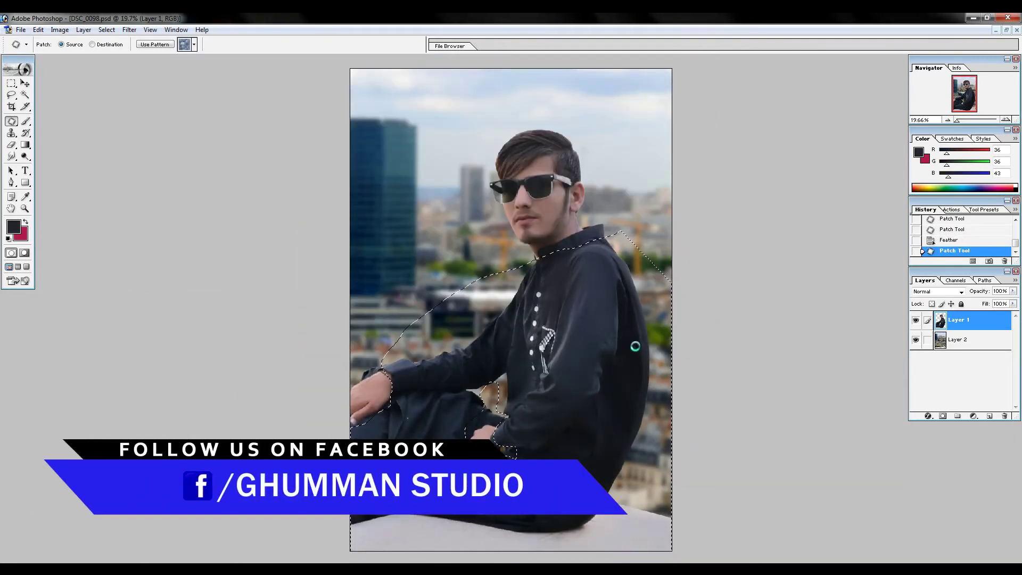
Step: Patch a rough spot, reapply the airbrush, fade it, and deselect
drag(650, 285, 660, 330)
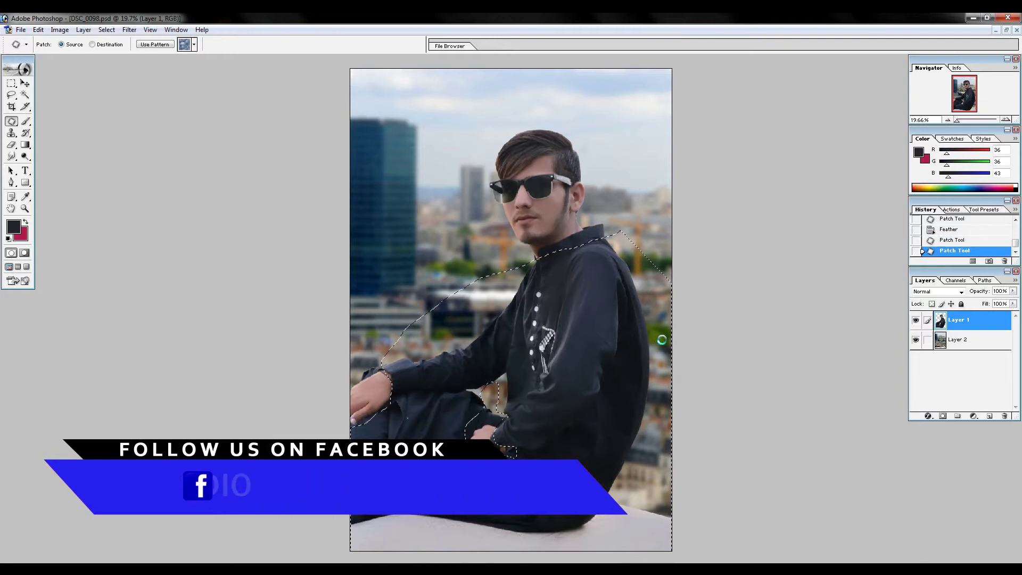
key(ctrl+f)
key(ctrl+shift+f)
key(Return)
key(ctrl+d)
Step: Auto-adjust the levels and switch to Layer 2, zoomed on the face
key(ctrl+shift+l)
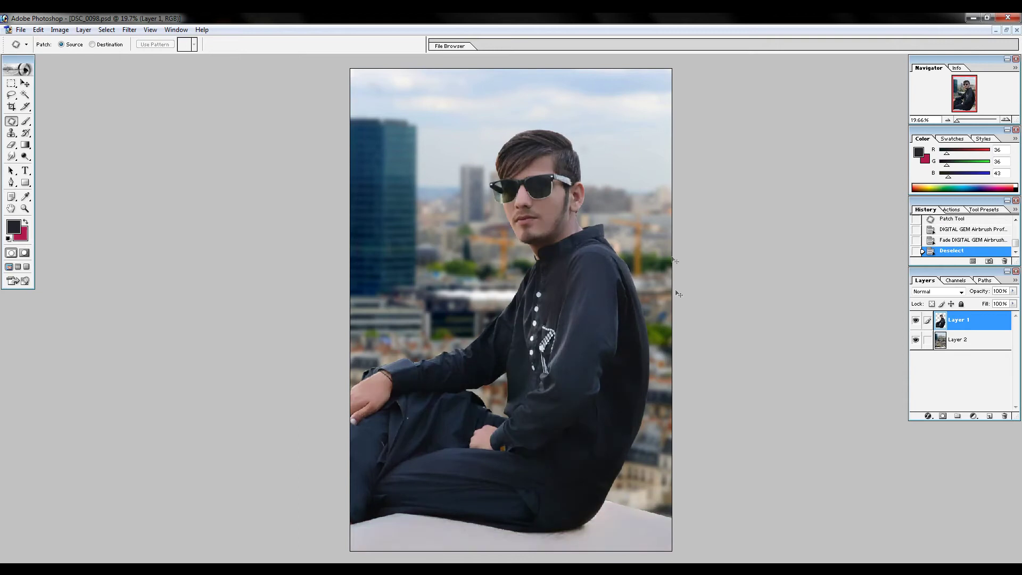
key(alt+bracketleft)
ctrl+click(601, 190)
Step: Zoom in on the face and glasses and switch back to Layer 1
ctrl+click(585, 266)
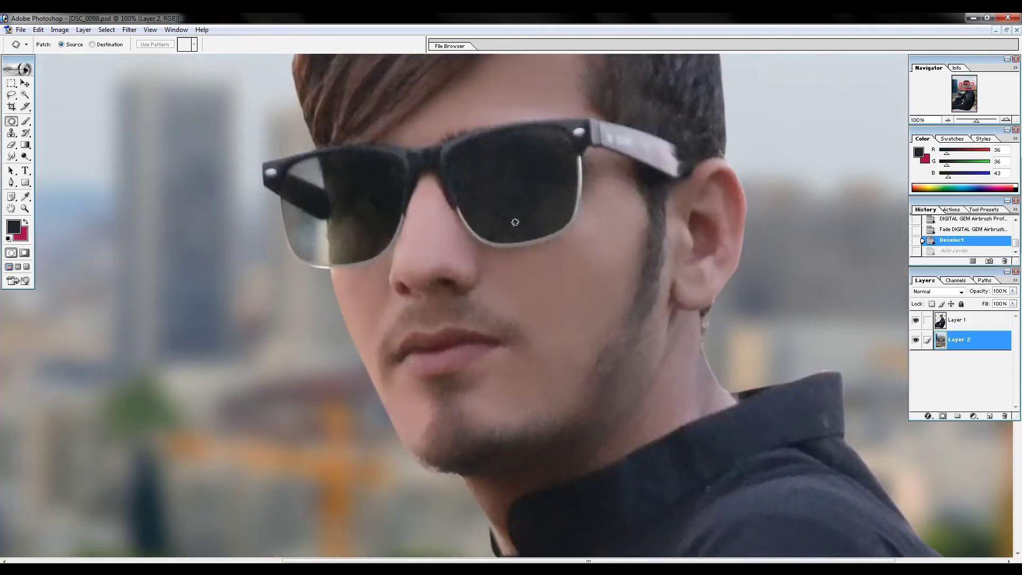
ctrl+click(583, 367)
ctrl+right_click(583, 358)
click(594, 365)
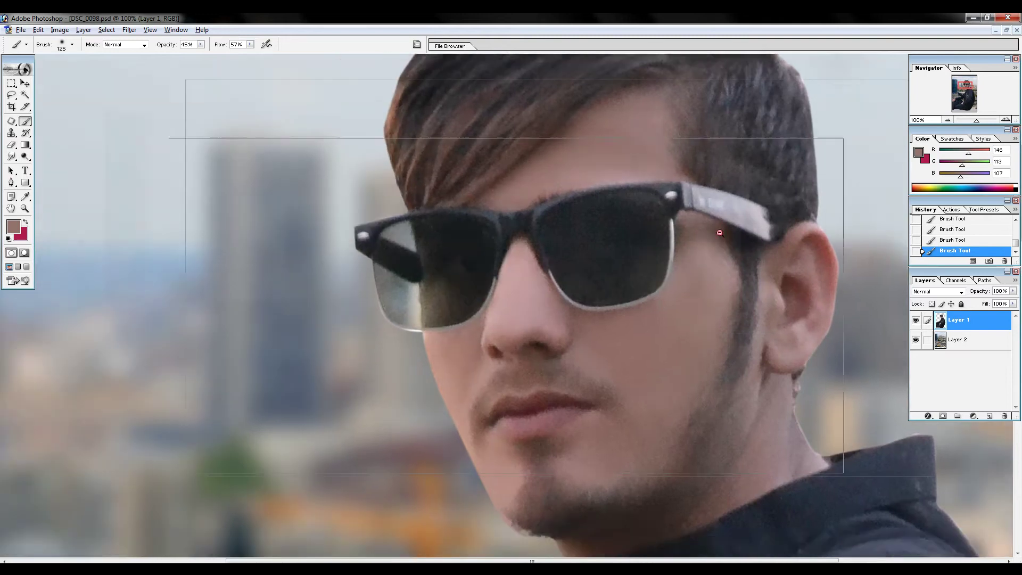
Step: Smudge the hair and fringe into strands with the Smudge tool
key(r)
key(ctrl+minus)
ctrl+click(570, 176)
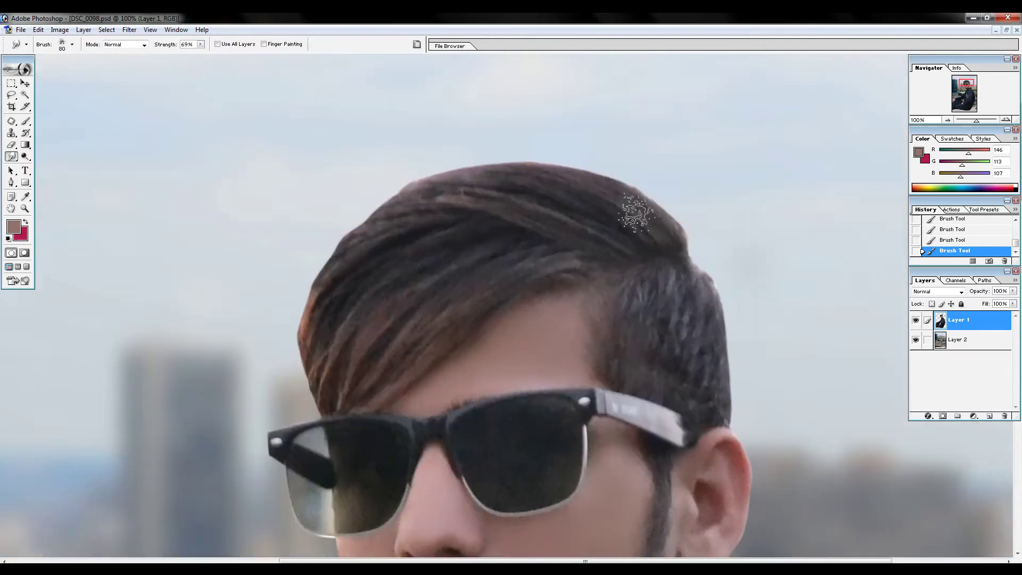
drag(604, 232, 412, 352)
ctrl+click(413, 355)
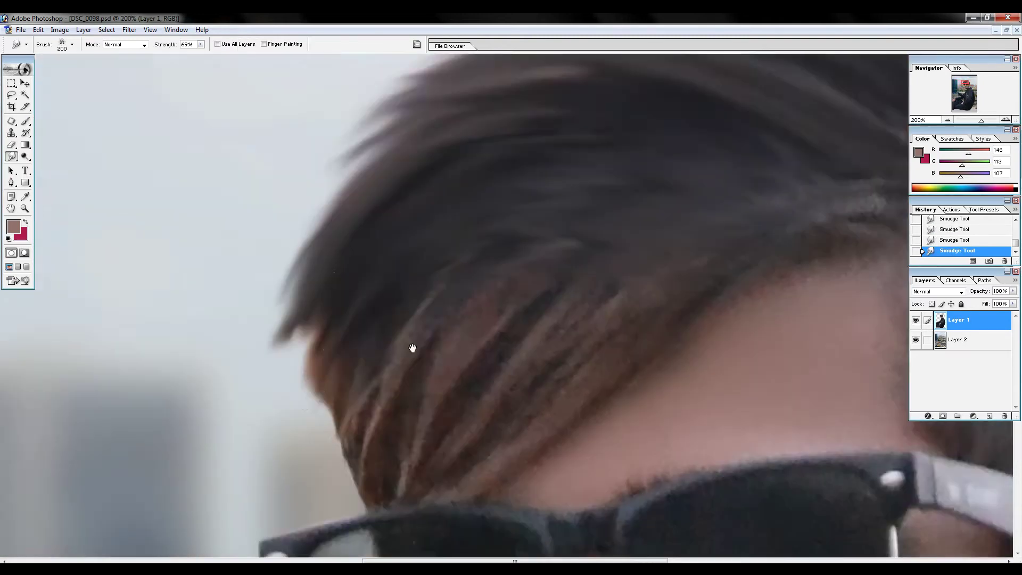
key(bracketleft)
key(bracketleft)
key(bracketleft)
drag(367, 208, 437, 319)
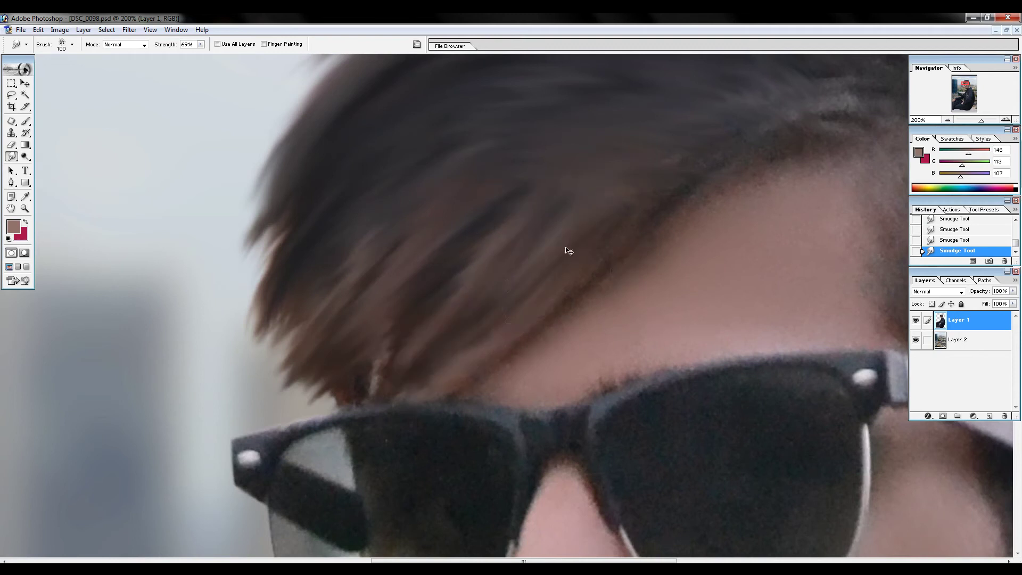
Step: Undo the last smudge and rebuild the fringe with the Patch tool
key(ctrl+minus)
key(ctrl+minus)
key(ctrl+minus)
ctrl+click(586, 163)
key(ctrl+alt+z)
key(ctrl+alt+z)
key(ctrl+alt+z)
key(shift+j)
mouse_move(464, 319)
mouse_down()
mouse_move(169, 280)
mouse_move(465, 319)
mouse_up()
drag(449, 278, 584, 266)
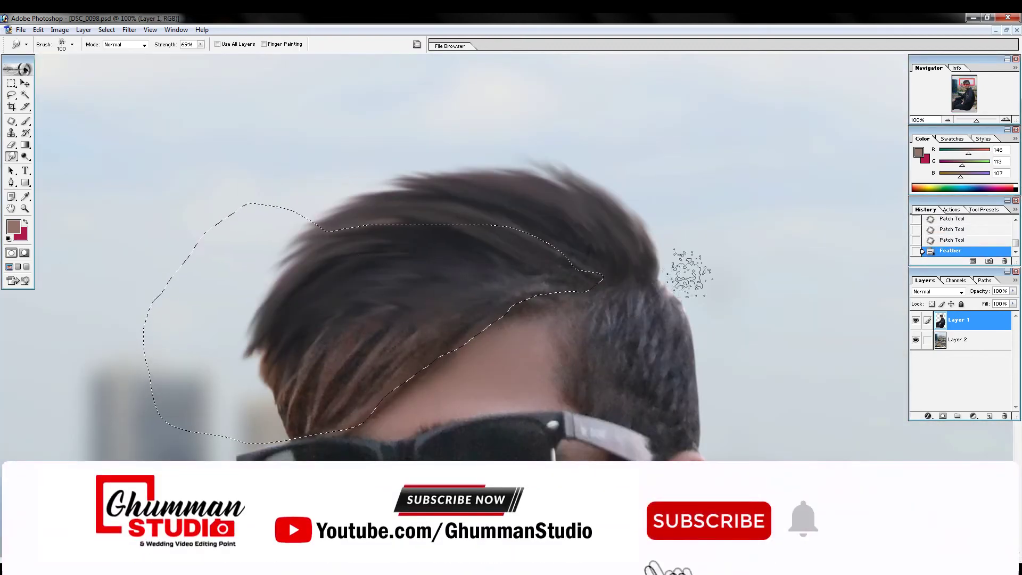
Step: Smudge the fringe leftward with a larger brush, then deselect
key(bracketright)
key(bracketright)
key(bracketright)
drag(330, 341, 229, 378)
drag(446, 334, 299, 331)
key(ctrl+d)
Step: Smudge the hair edge above the sunglasses and near the frame
key(ctrl+0)
ctrl+space+click(516, 261)
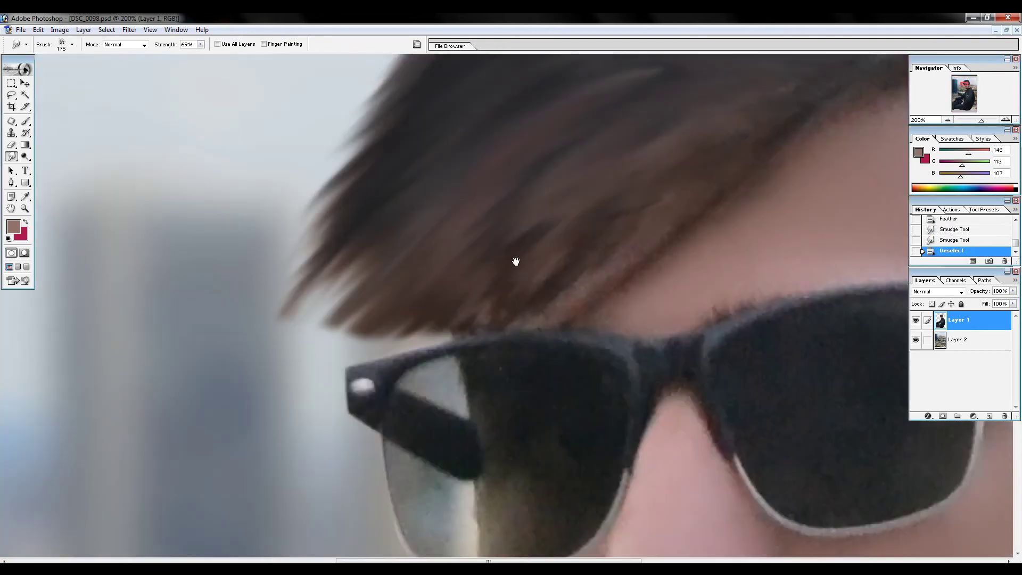
drag(516, 261, 428, 273)
key(bracketleft)
key(bracketleft)
key(bracketleft)
drag(361, 339, 343, 367)
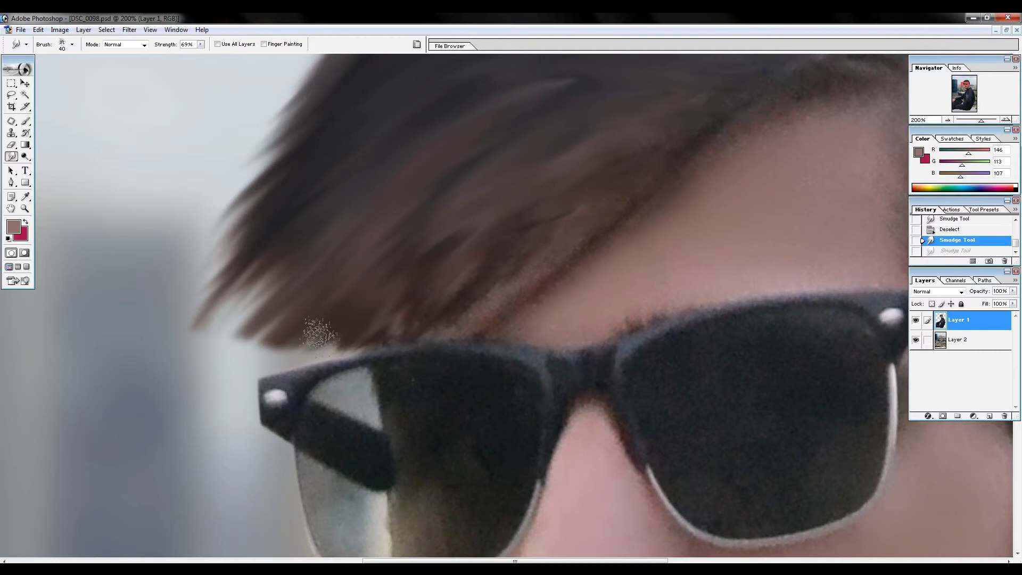
key(ctrl+0)
key(ctrl+plus)
key(ctrl+plus)
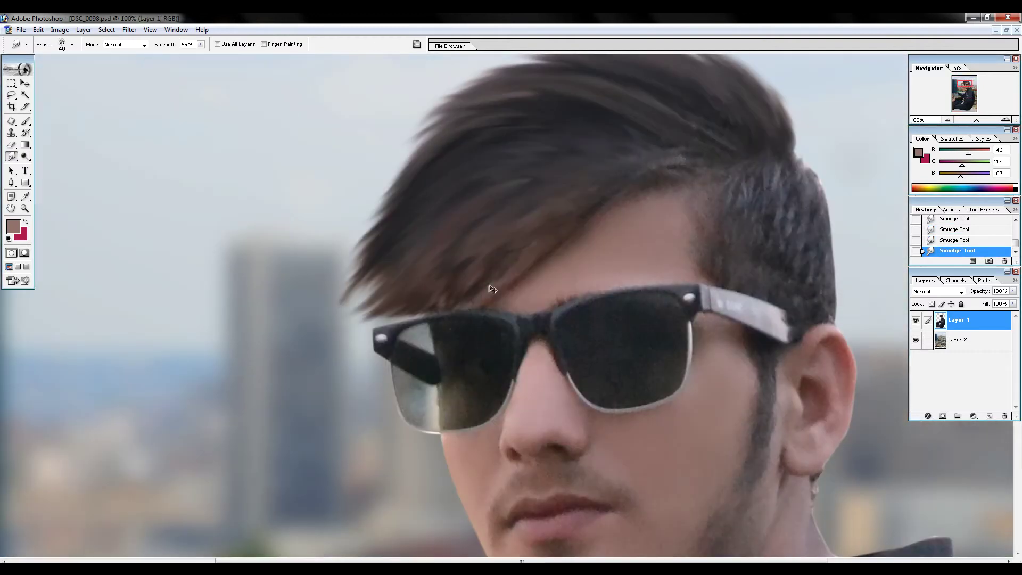
Step: Enlarge the smudge brush and sweep the hair on the right side upward
key(ctrl+alt+z)
key(ctrl+alt+z)
key(ctrl+alt+z)
key(ctrl+shift+z)
key(ctrl+shift+z)
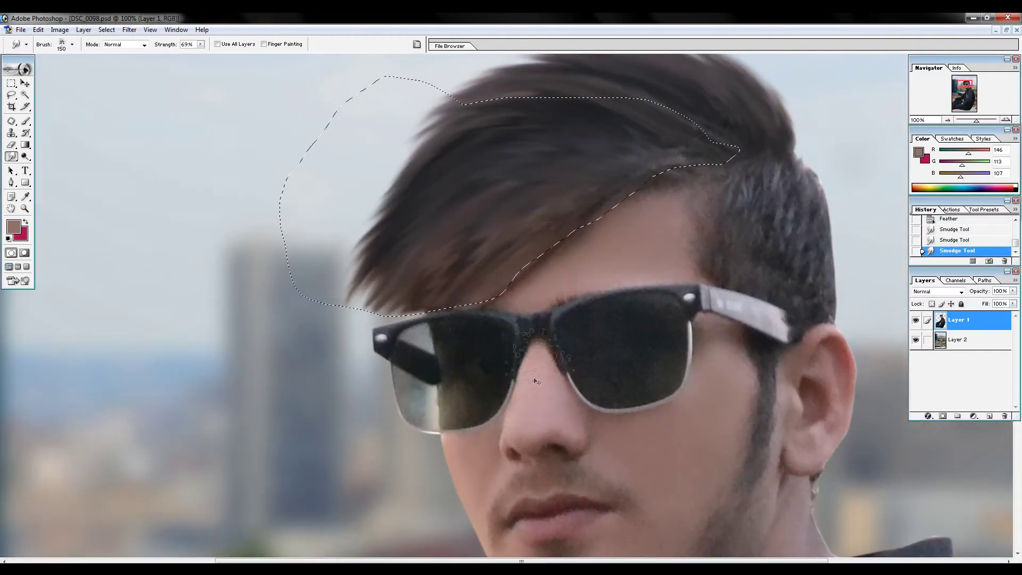
key(ctrl+0)
key(bracketright)
key(ctrl+plus)
key(ctrl+z)
scroll(672, 314, up, 3)
mouse_move(700, 304)
mouse_down()
mouse_move(687, 311)
mouse_move(591, 262)
mouse_move(586, 235)
mouse_up()
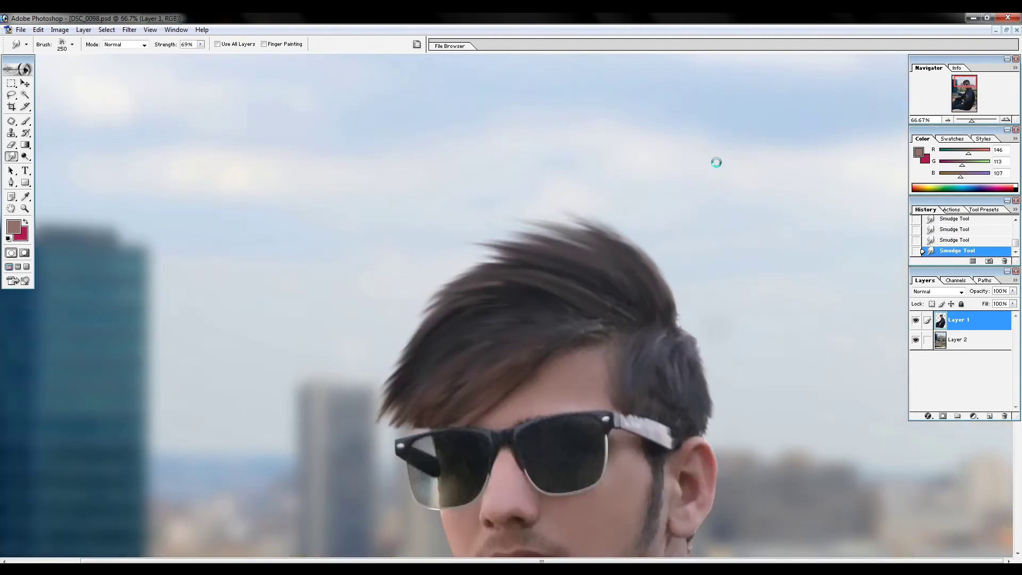
Step: Compare the smudged hair with the unsmudged version at fit-to-screen and zoomed-in views
key(ctrl+0)
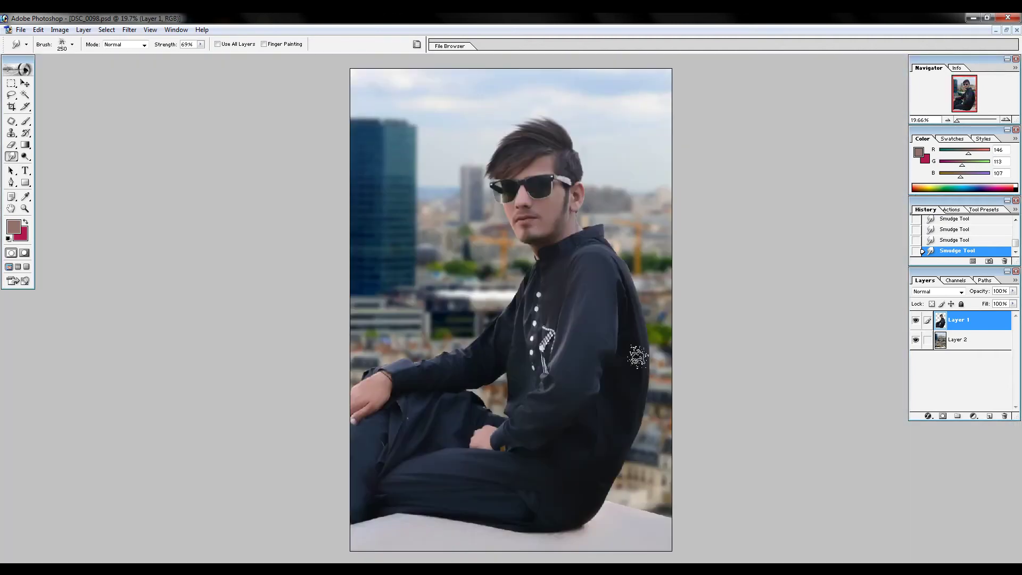
key(ctrl+plus)
key(ctrl+plus)
key(ctrl+plus)
key(ctrl+plus)
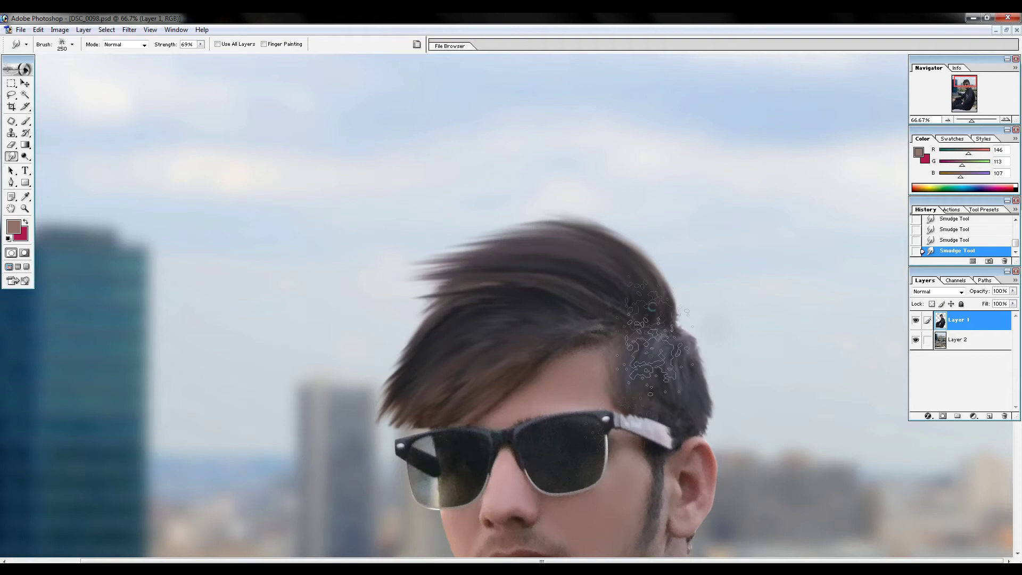
key(ctrl+0)
key(ctrl+plus)
key(ctrl+plus)
key(ctrl+plus)
key(ctrl+alt+z)
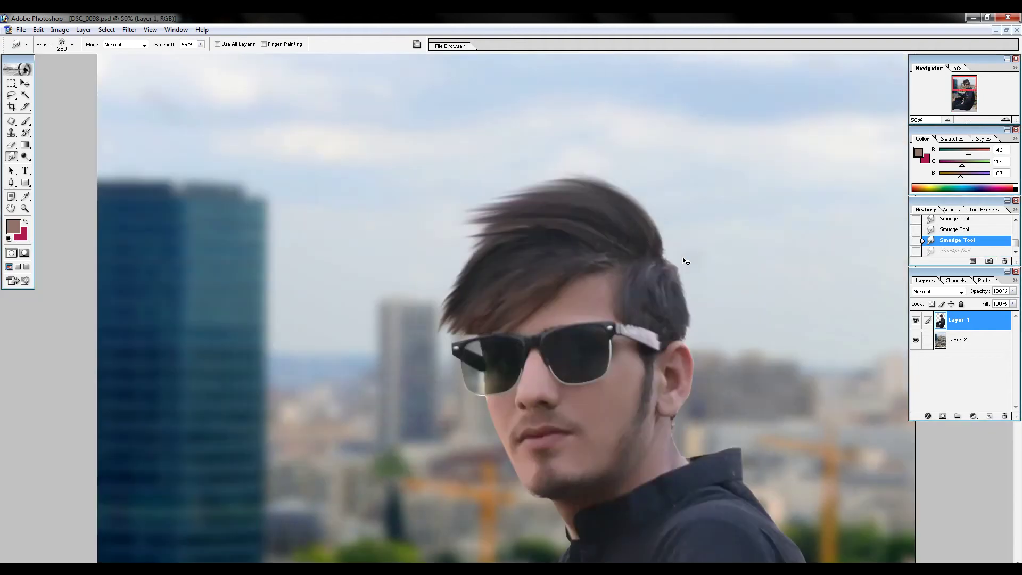
key(ctrl+0)
key(ctrl+plus)
key(ctrl+plus)
key(ctrl+alt+z)
key(ctrl+alt+z)
key(ctrl+plus)
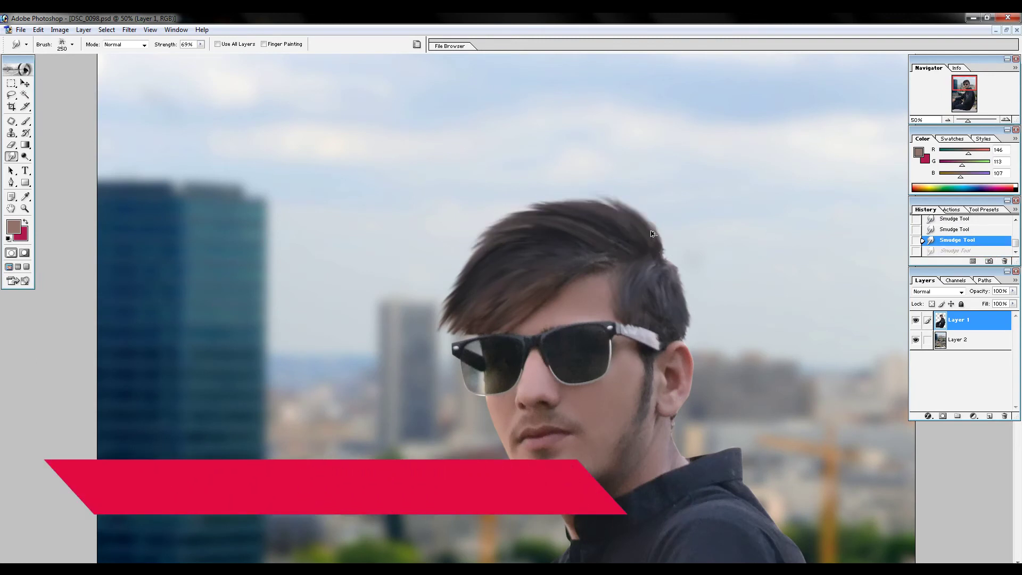
key(ctrl+shift+z)
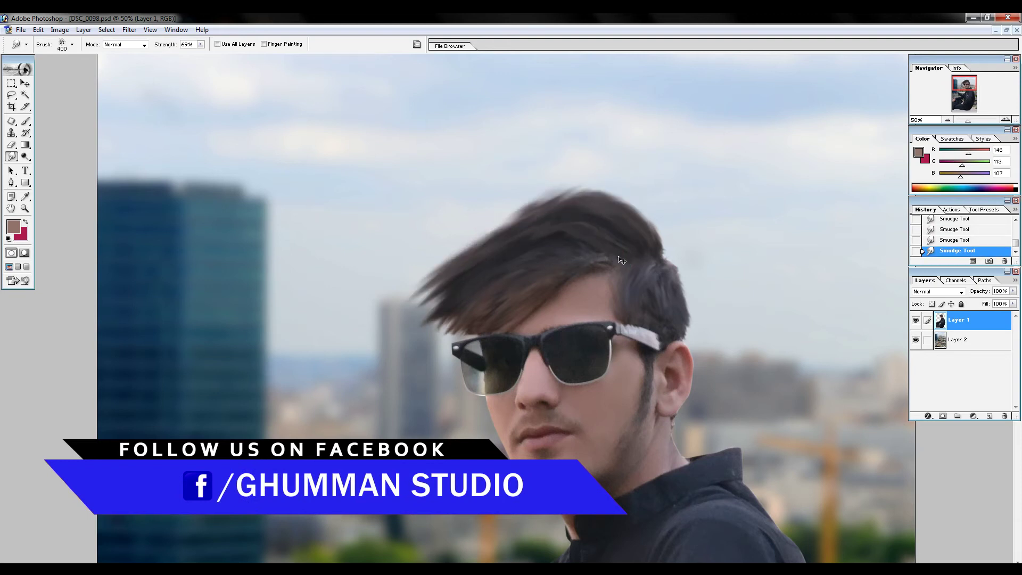
key(ctrl+minus)
key(ctrl+plus)
Step: Re-check the hair smudge at 100%, shrink the brush to 100, and keep the smudge strokes
key(ctrl+plus)
key(ctrl+alt+z)
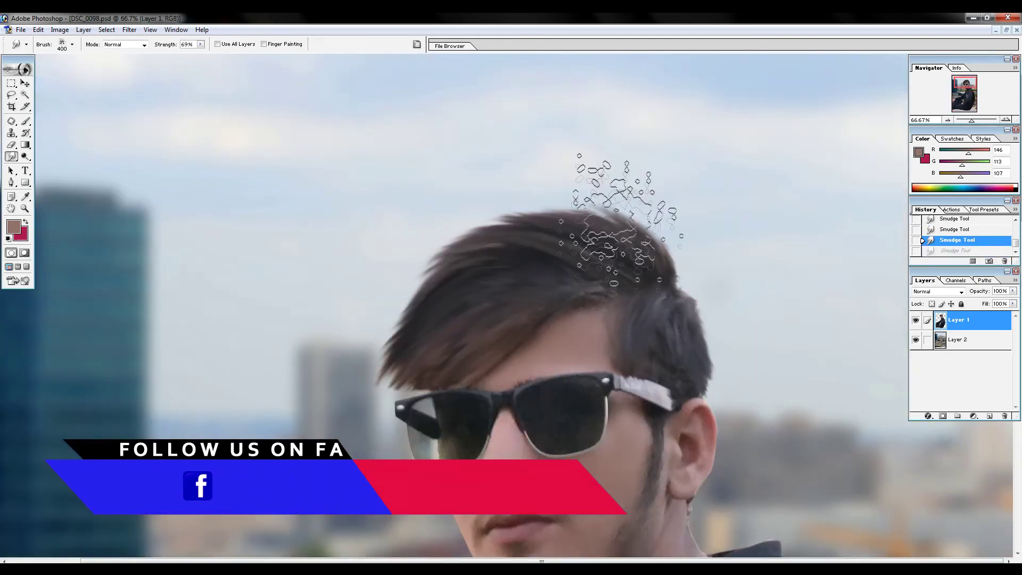
key(ctrl+shift+z)
key(ctrl+minus)
key(ctrl+minus)
key(ctrl+plus)
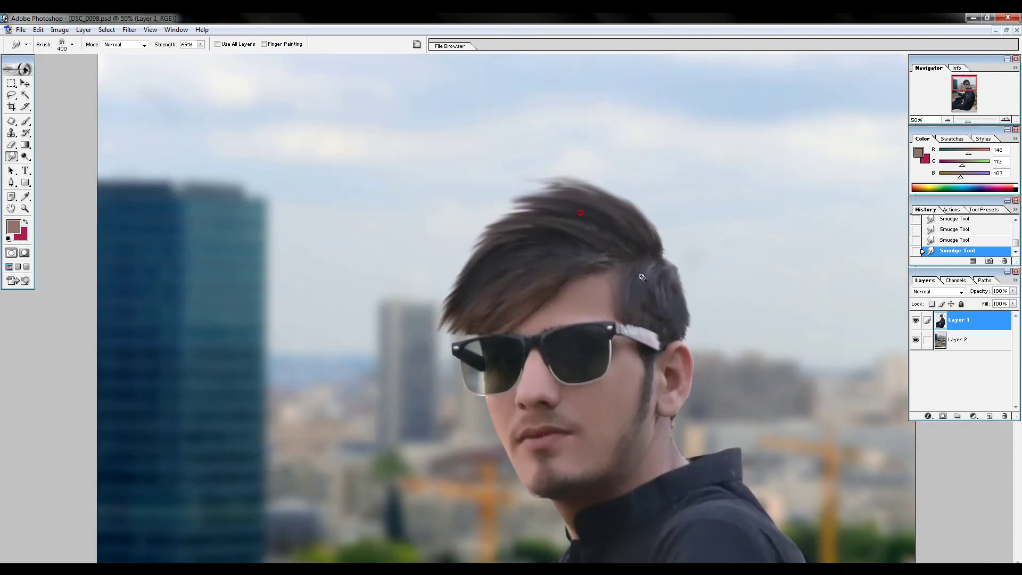
key(ctrl+0)
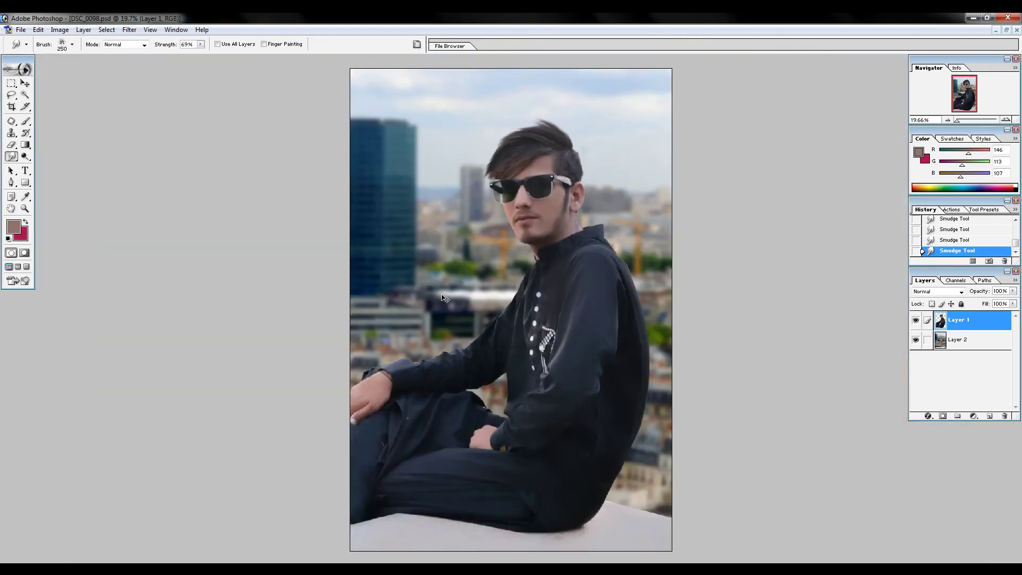
key(ctrl+plus)
key(ctrl+plus)
key(ctrl+plus)
key(ctrl+alt+z)
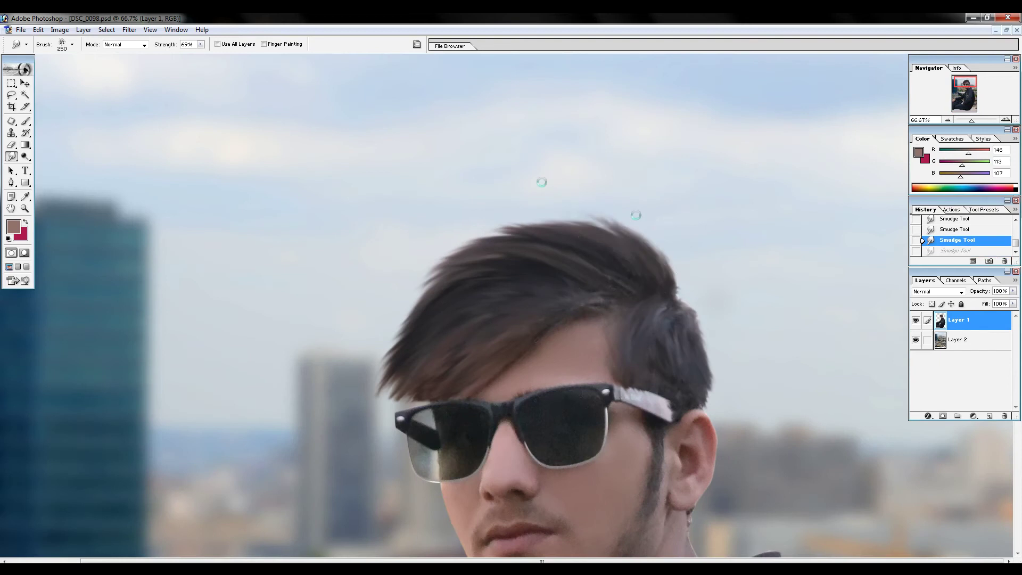
key(ctrl+z)
key(ctrl+z)
key(ctrl+z)
key(ctrl+z)
key(ctrl+0)
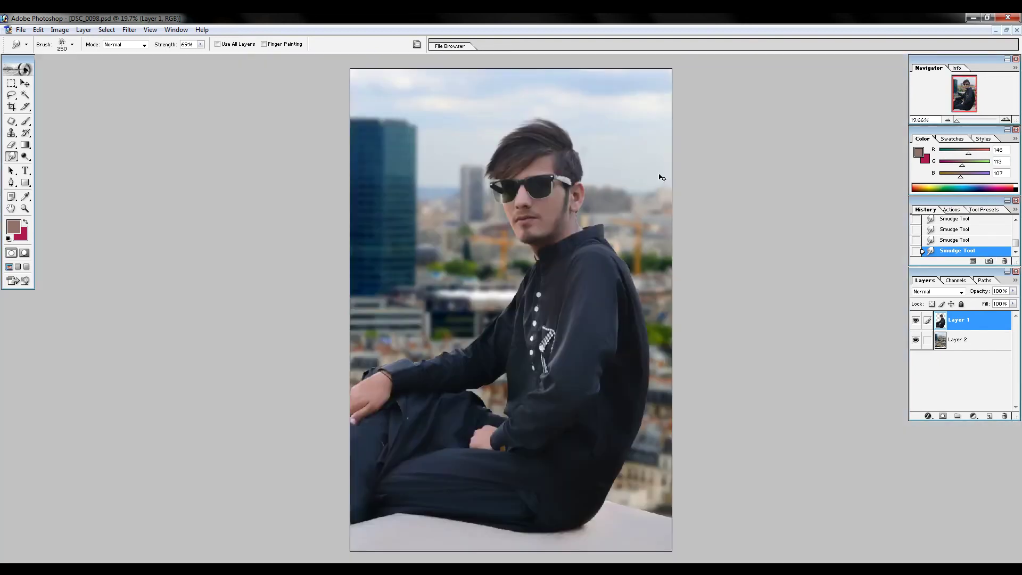
key(ctrl+plus)
key(ctrl+plus)
key(ctrl+plus)
key(ctrl+shift+z)
key(ctrl+shift+z)
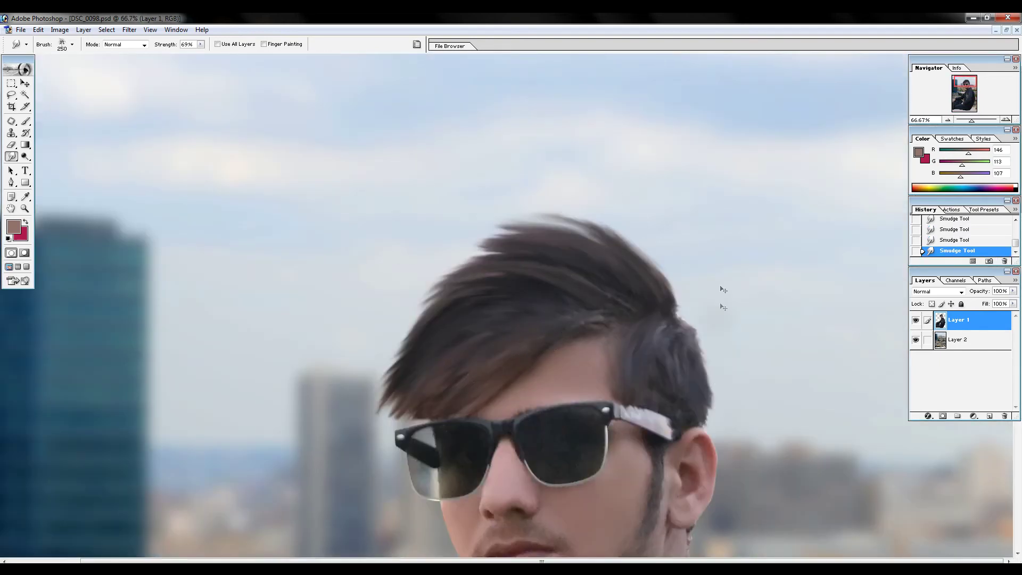
key(ctrl+0)
key(ctrl+alt+0)
key(ctrl+alt+z)
key(bracketleft)
key(bracketleft)
key(bracketleft)
key(ctrl+shift+z)
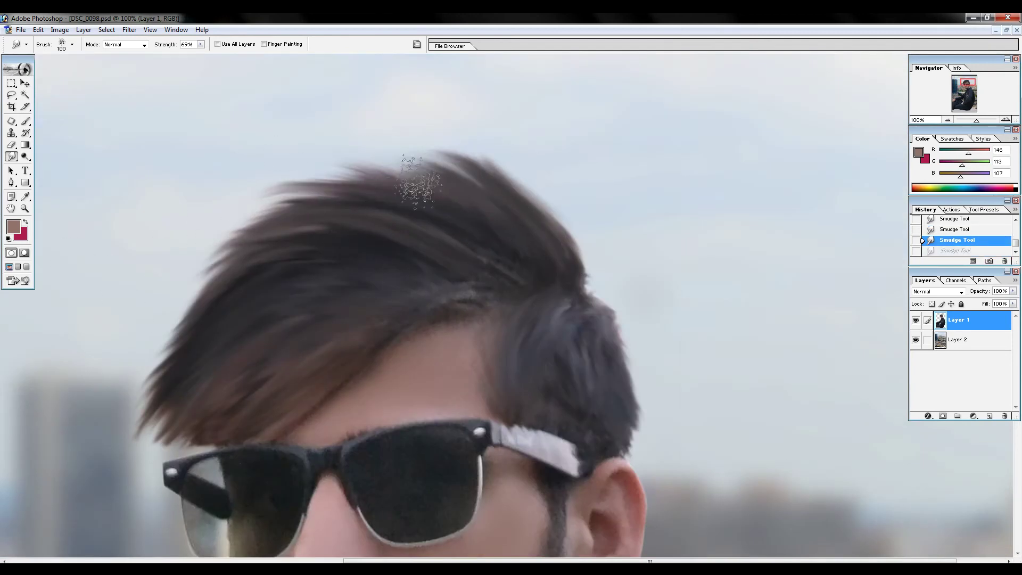
key(ctrl+shift+z)
key(ctrl+0)
key(ctrl+plus)
key(ctrl+plus)
key(ctrl+plus)
key(ctrl+plus)
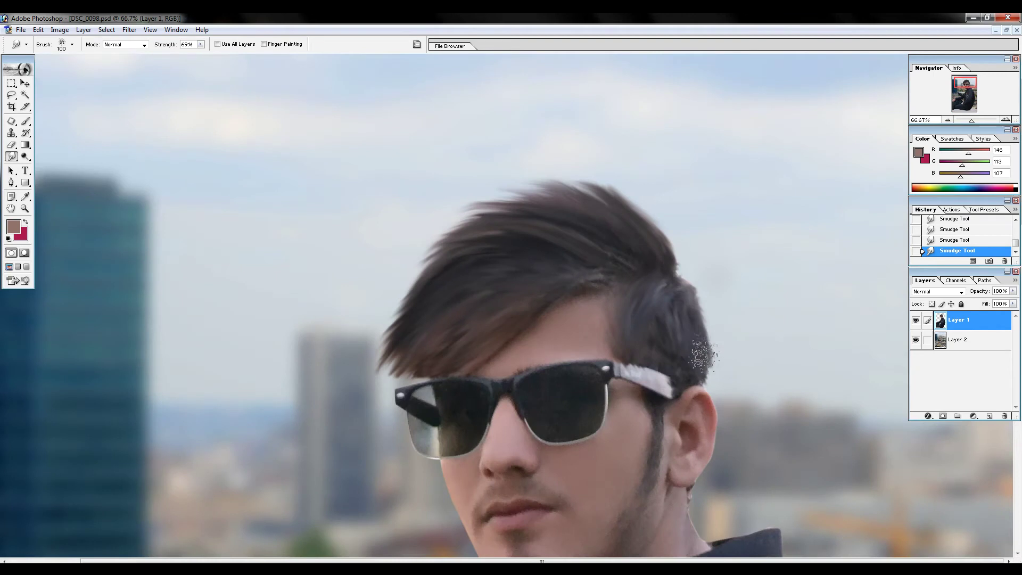
key(ctrl+0)
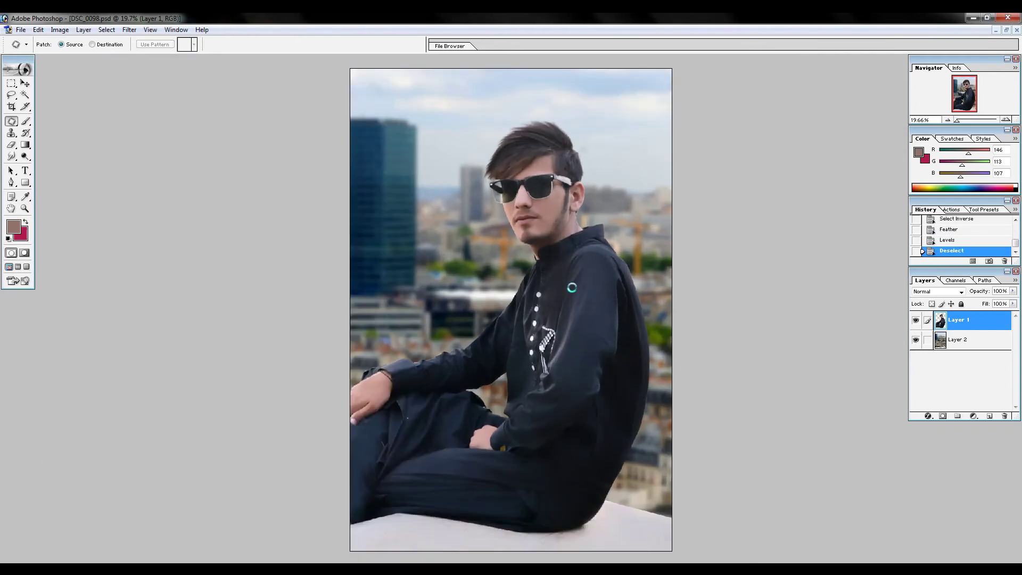
Step: Zoom in on the sunglasses, test a smudge on the right lens, and begin saving a copy
click(591, 203)
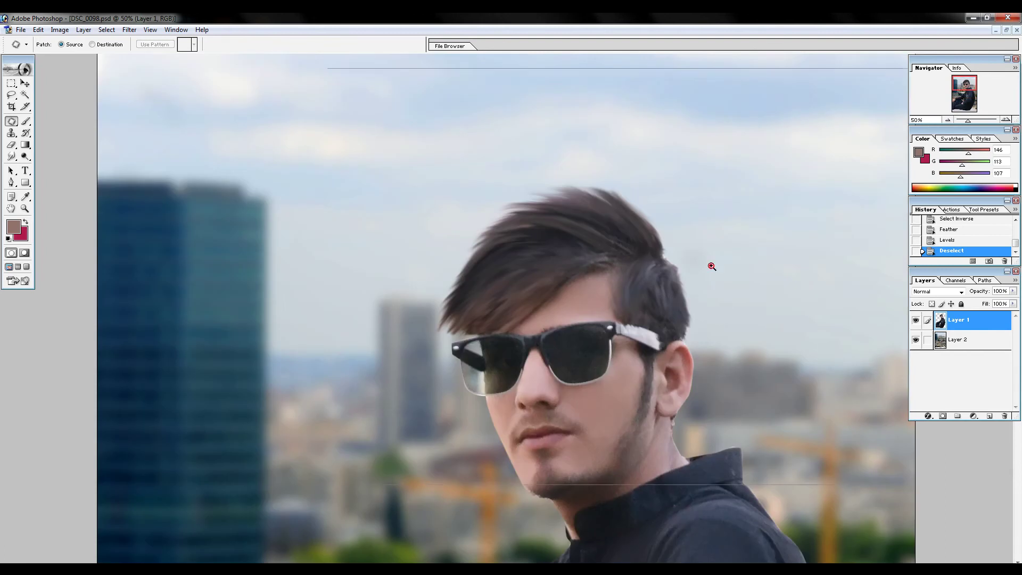
click(712, 266)
drag(567, 194, 581, 198)
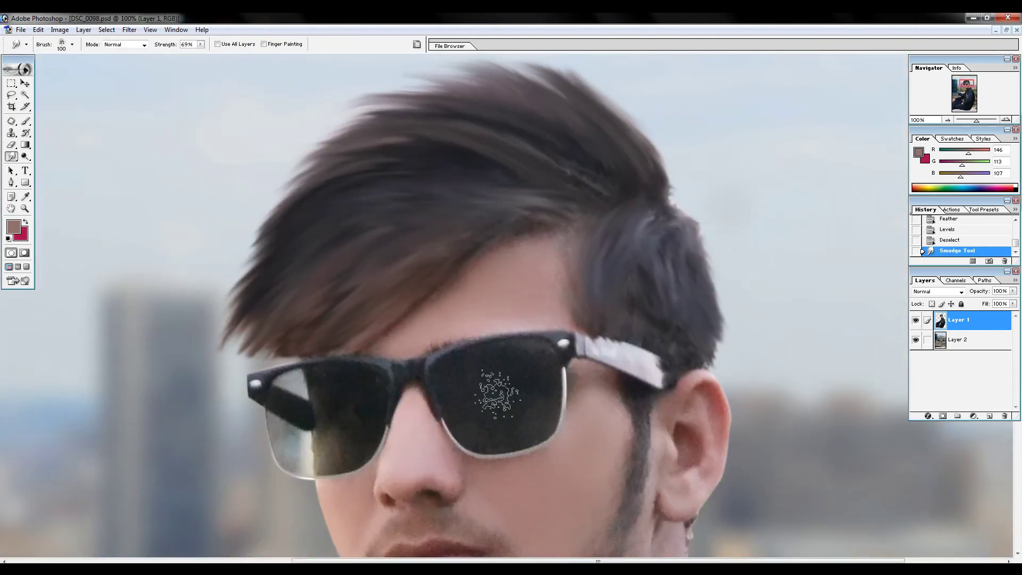
key(ctrl+0)
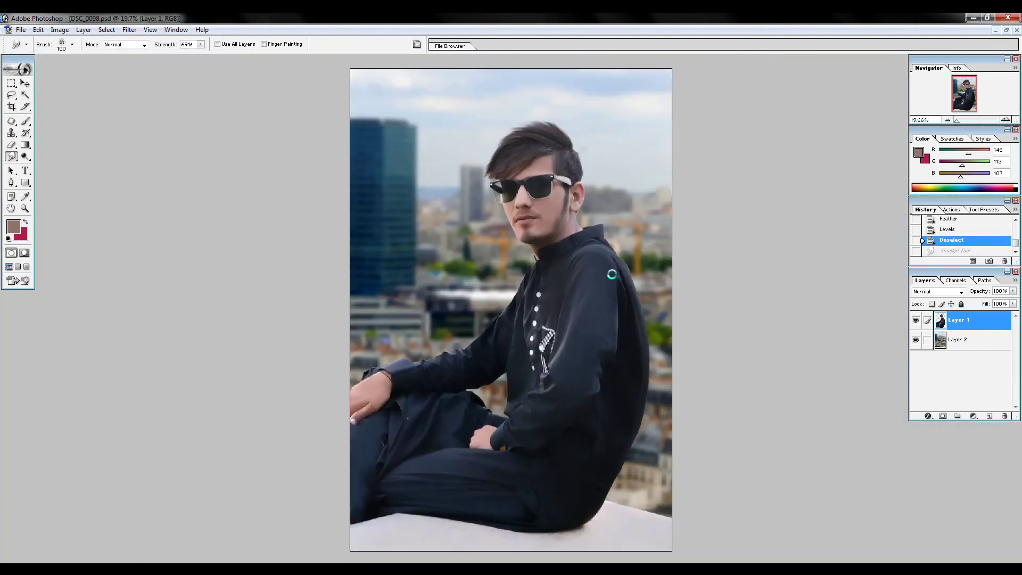
key(ctrl+shift+s)
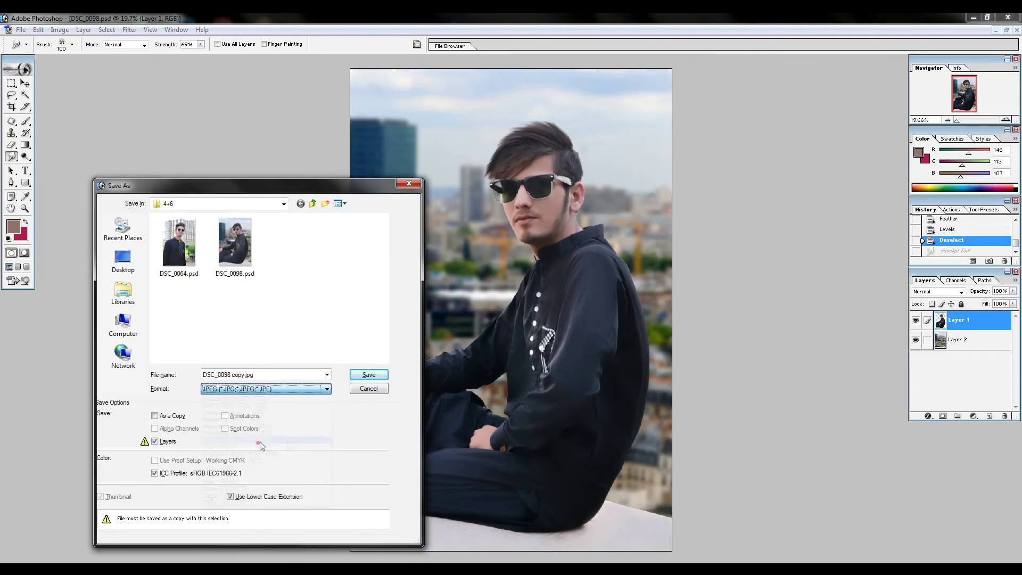
Step: Save the JPEG copy DSC_0098 copy.jpg and paint a soft light reflection on the left lens
click(369, 372)
click(594, 225)
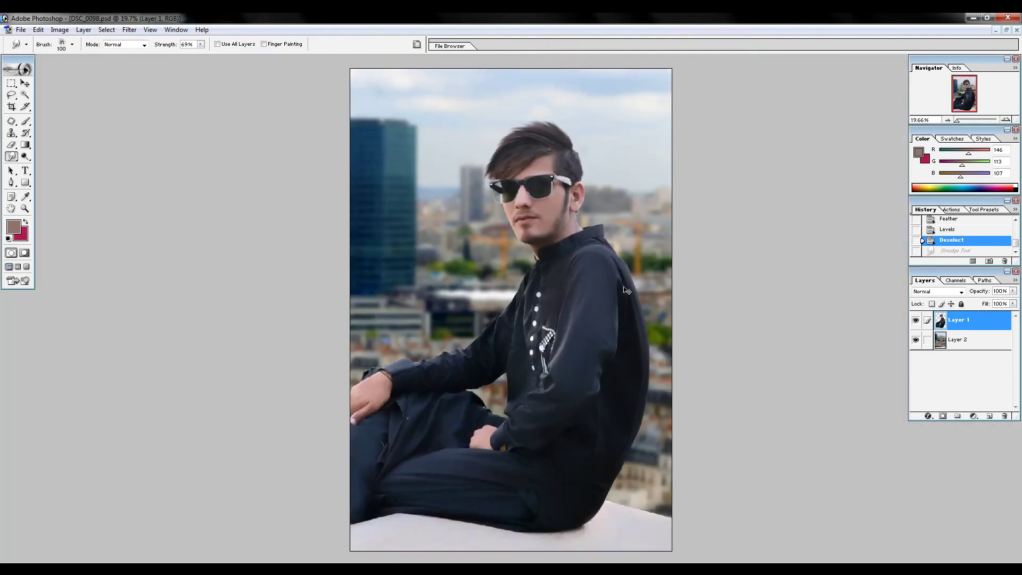
key(ctrl+plus)
key(ctrl+plus)
key(ctrl+plus)
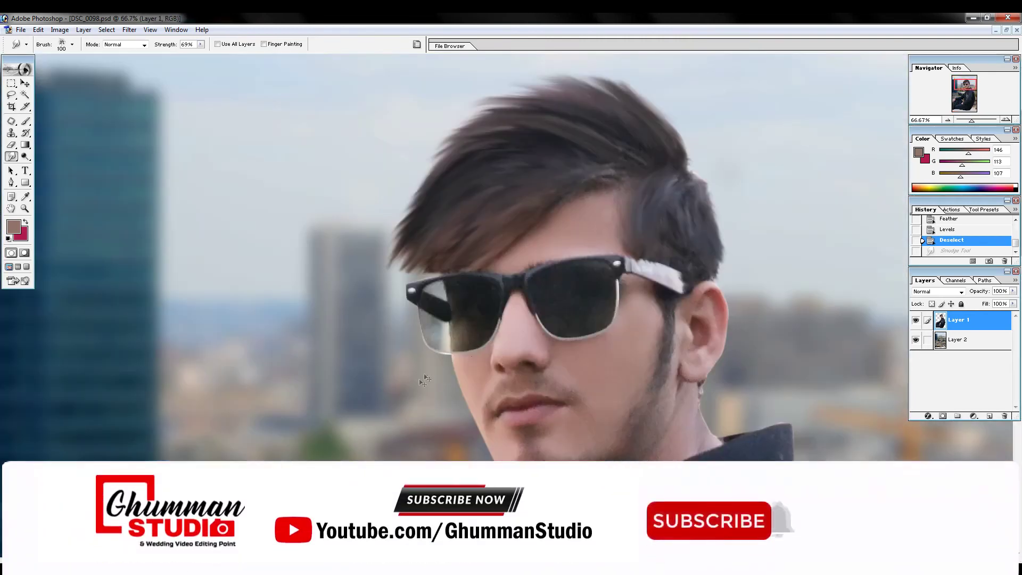
drag(449, 326, 446, 344)
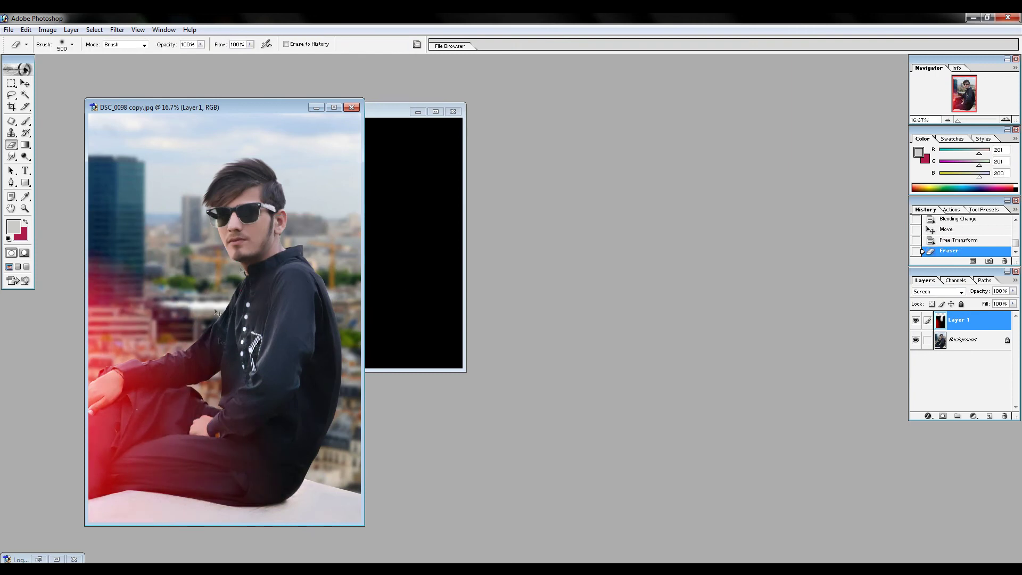
Step: Lower the light-leak layer's opacity and shift its hue from red to teal
click(941, 428)
drag(821, 304, 710, 310)
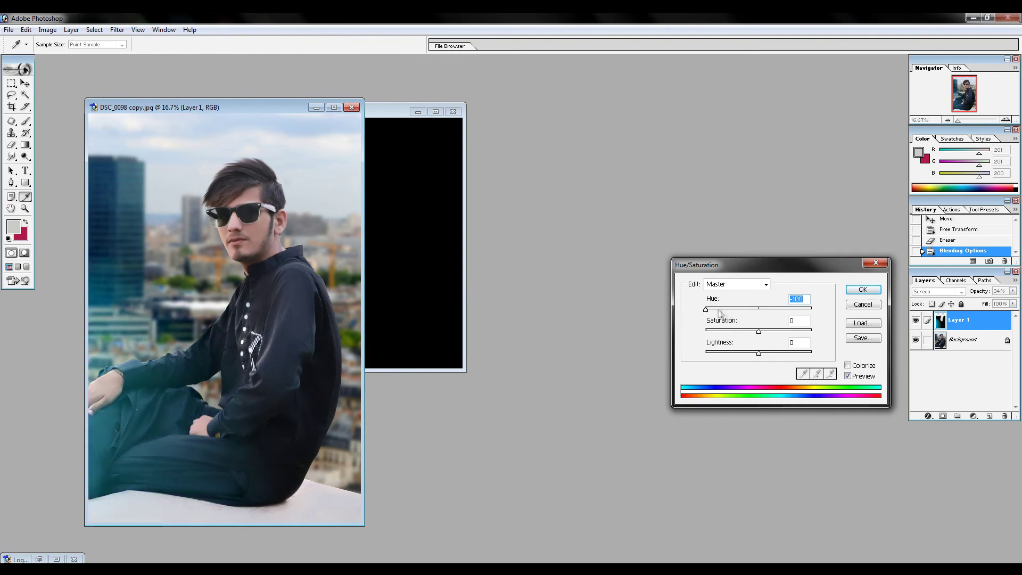
key(Return)
key(e)
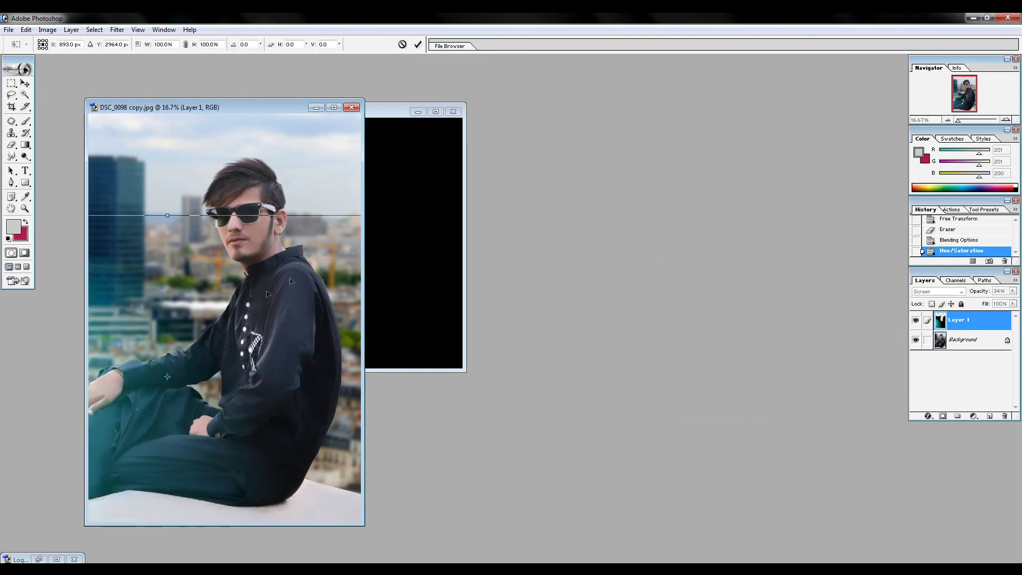
key(ctrl+minus)
key(ctrl+minus)
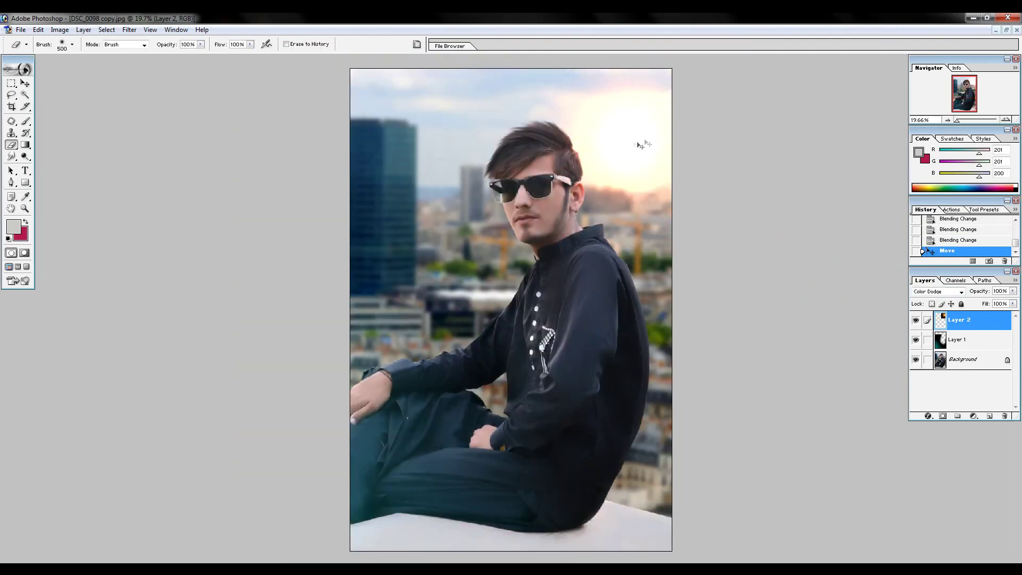
Step: Add a Screen-blended copy of the sun glow and nudge it into place over the hair
key(Up)
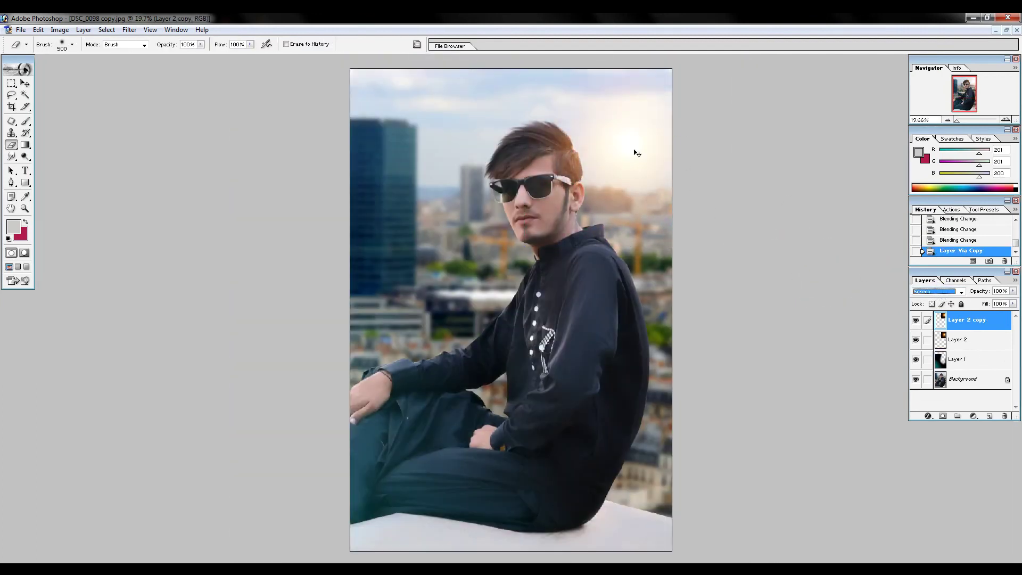
key(ctrl+plus)
key(ctrl+plus)
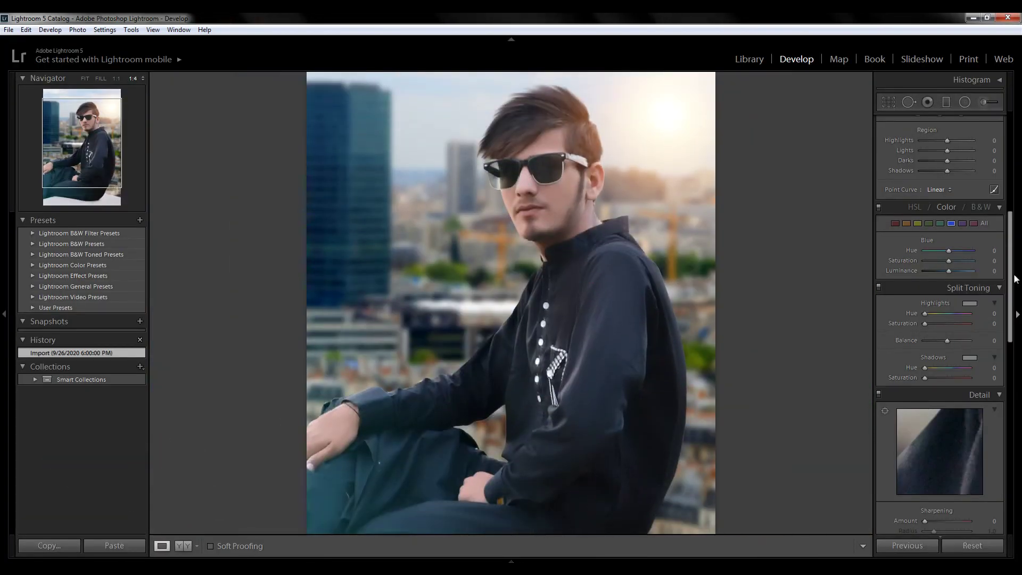
Step: Raise exposure and contrast and fine-tune highlights, shadows and whites in the Basic panel
scroll(940, 240, up, 10)
drag(949, 169, 949, 168)
drag(947, 207, 948, 244)
mouse_move(947, 254)
mouse_down()
mouse_move(936, 265)
mouse_move(949, 238)
mouse_move(952, 248)
mouse_up()
Step: Deepen the blacks to −31 and shift the green hue by +36 in HSL
scroll(948, 240, down, 2)
scroll(952, 245, down, 3)
mouse_move(947, 292)
mouse_down()
mouse_move(950, 302)
mouse_move(970, 290)
mouse_move(929, 300)
mouse_move(948, 302)
mouse_up()
scroll(951, 298, down, 2)
click(929, 260)
scroll(940, 320, down, 5)
scroll(940, 319, down, 5)
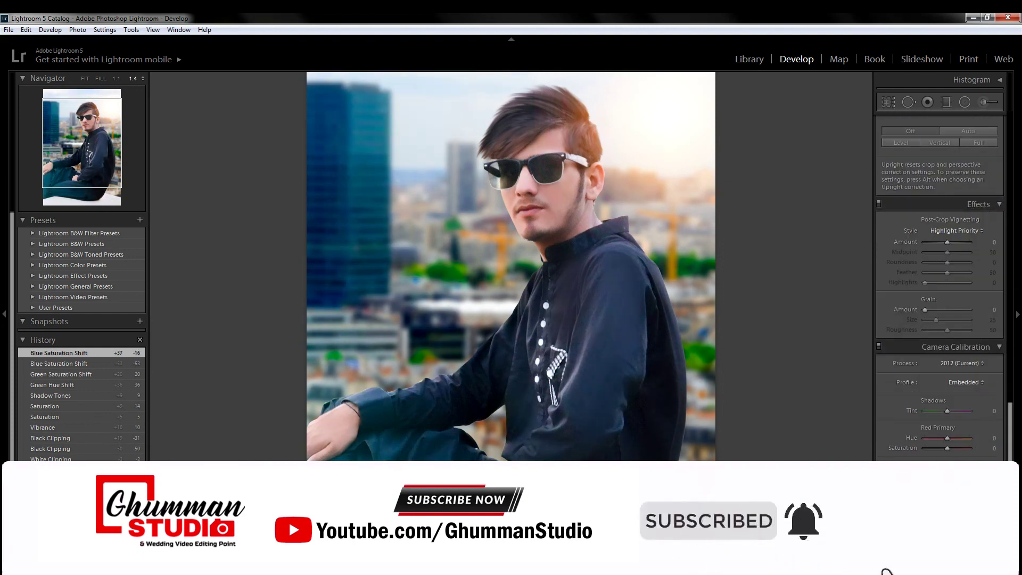